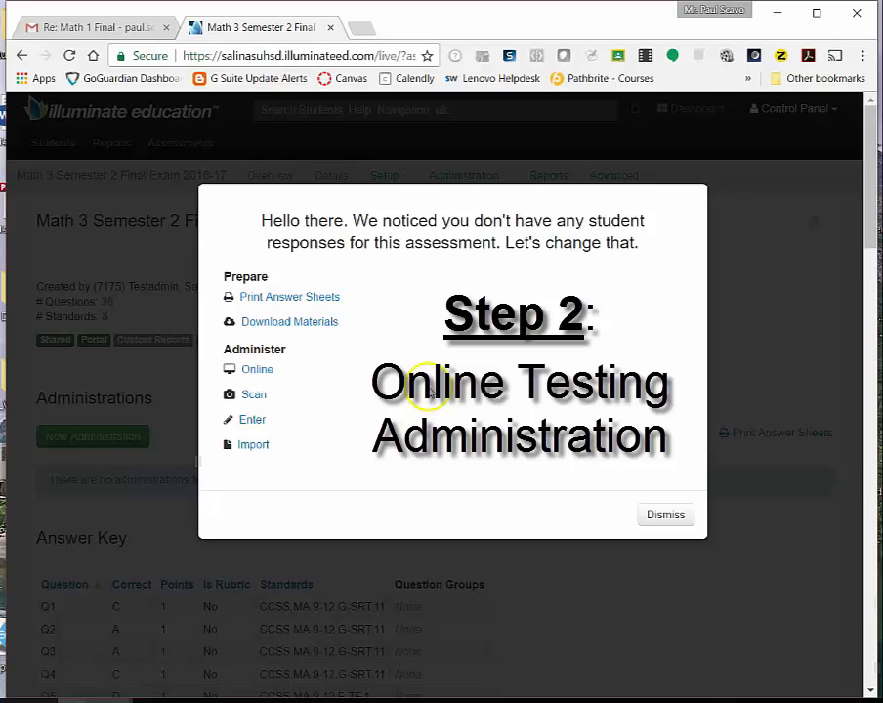
# Step: Dismiss the missing-responses prompt and open the Online Testing administration page for the Math 3 Semester 2 Final Exam
pyautogui.click(650, 512)
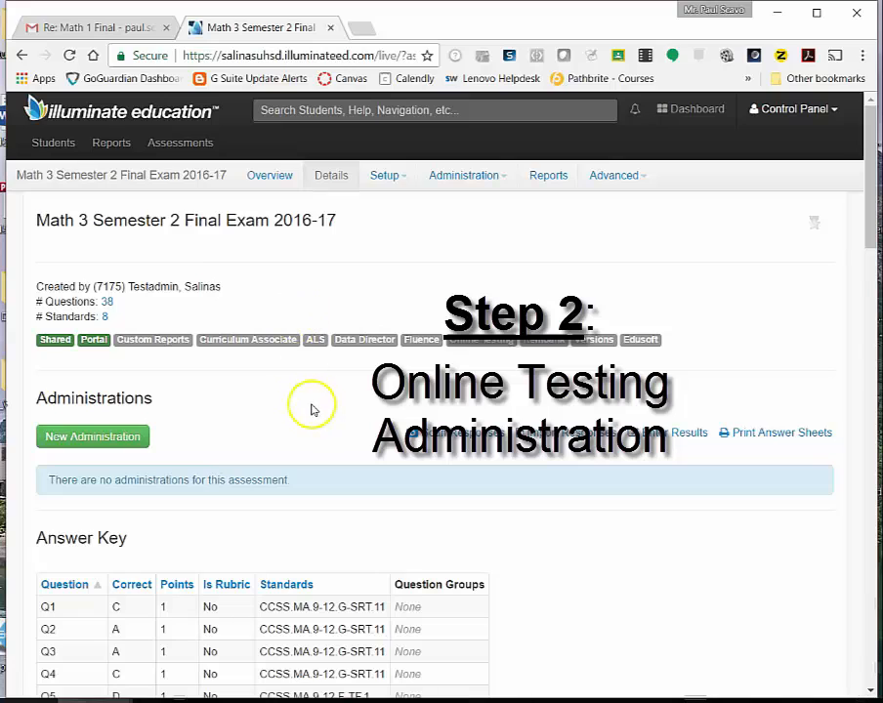
pyautogui.click(477, 180)
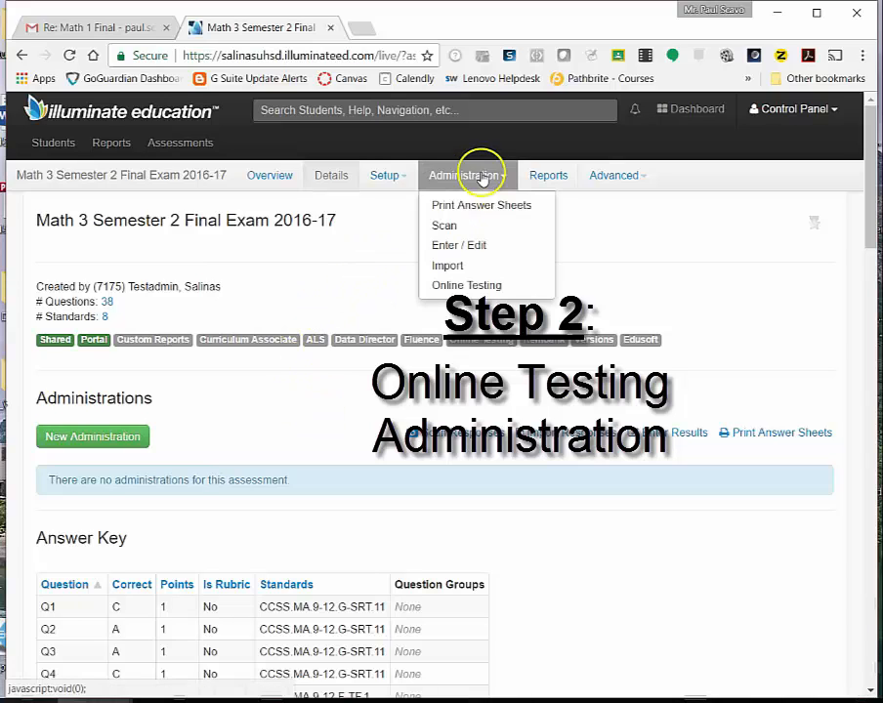
pyautogui.click(455, 287)
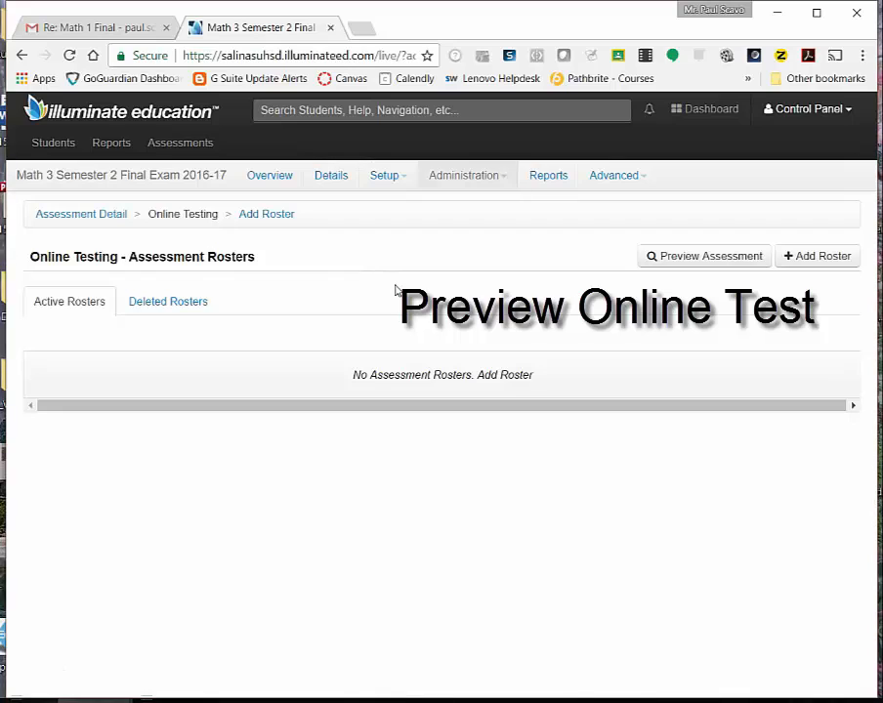
# Step: Launch a preview of the online assessment with Copy_of_Math_3_Semester_2_Final_2016-2017 as the inline booklet
pyautogui.click(700, 260)
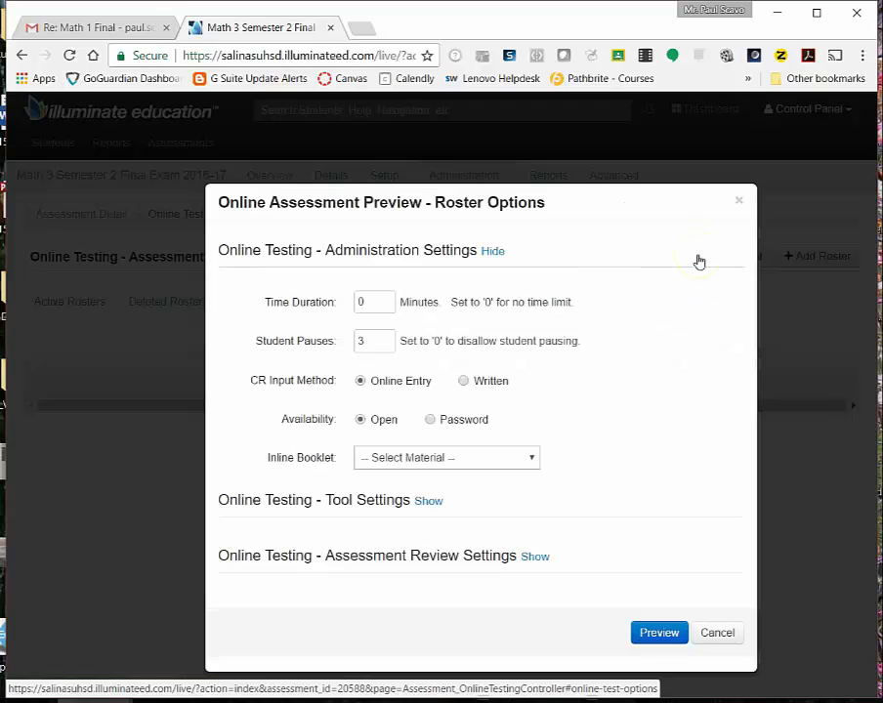
pyautogui.click(453, 463)
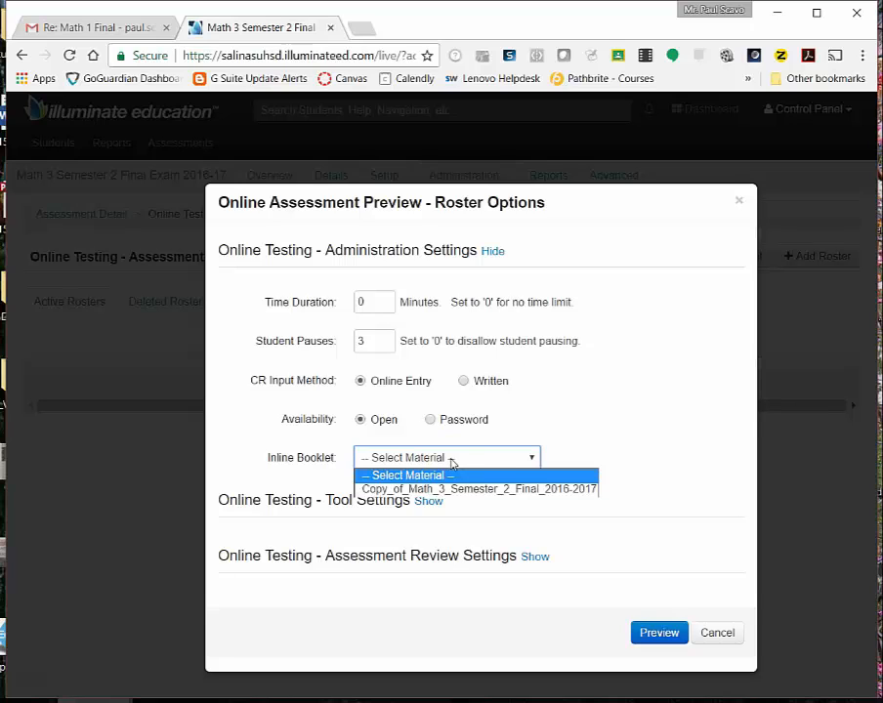
pyautogui.click(428, 487)
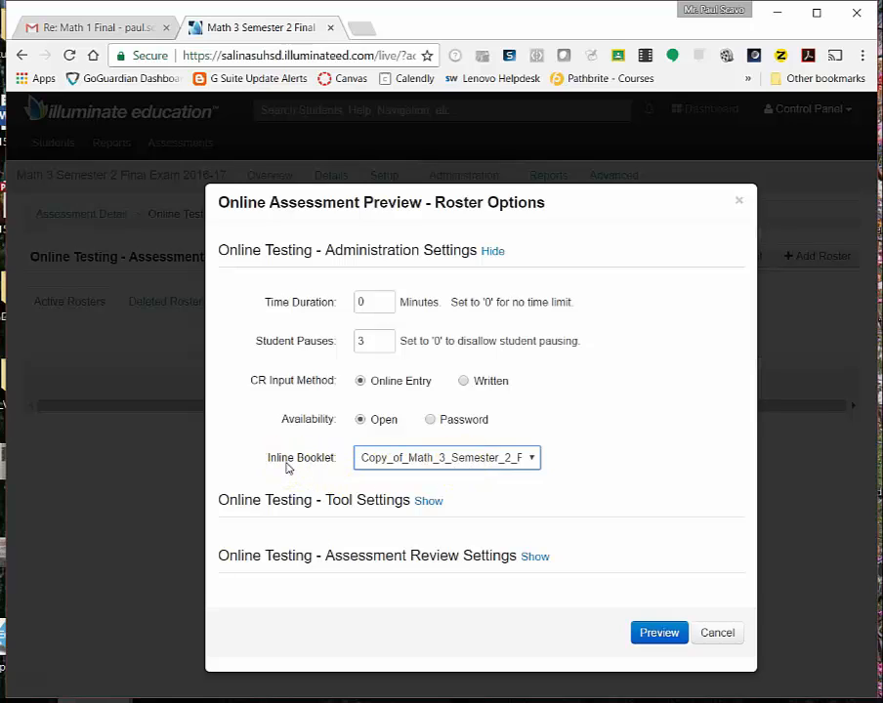
pyautogui.click(653, 630)
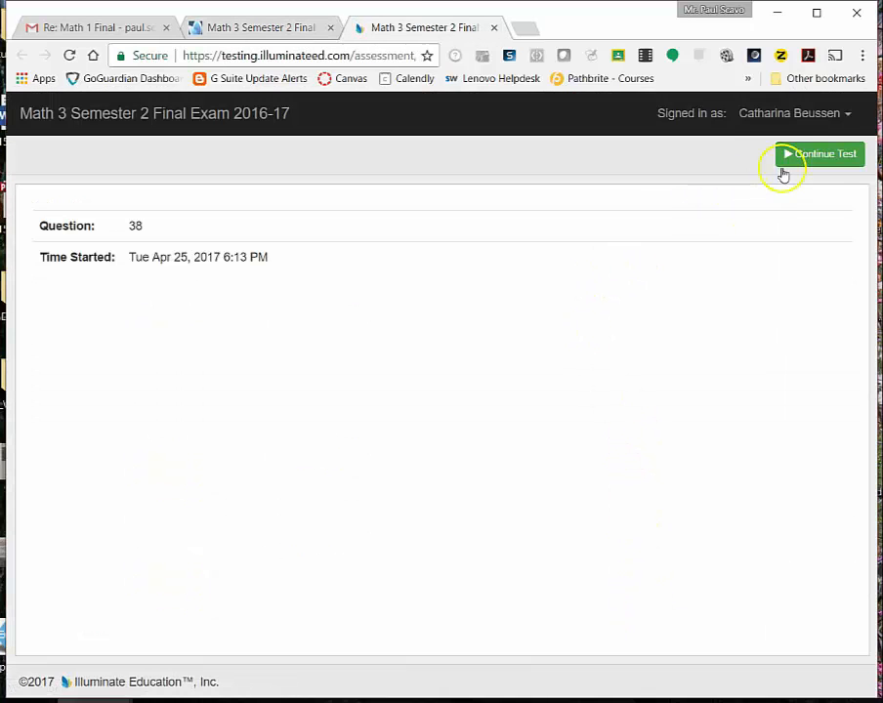
# Step: Continue into the preview test, examine the exam booklet and the answer choices beside it, and close the preview
pyautogui.click(789, 156)
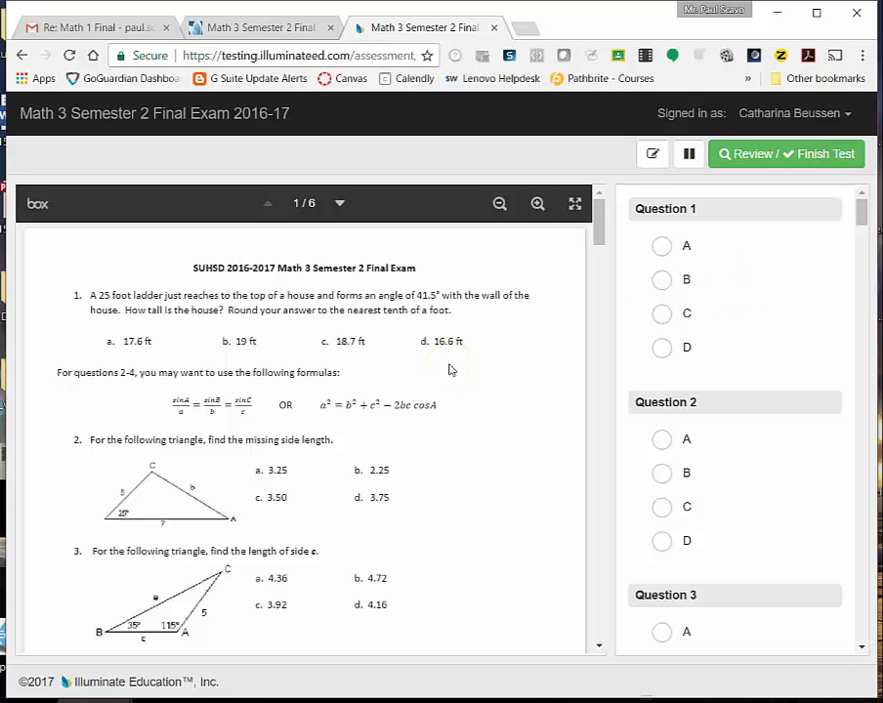
pyautogui.scroll(-8, 451, 369)
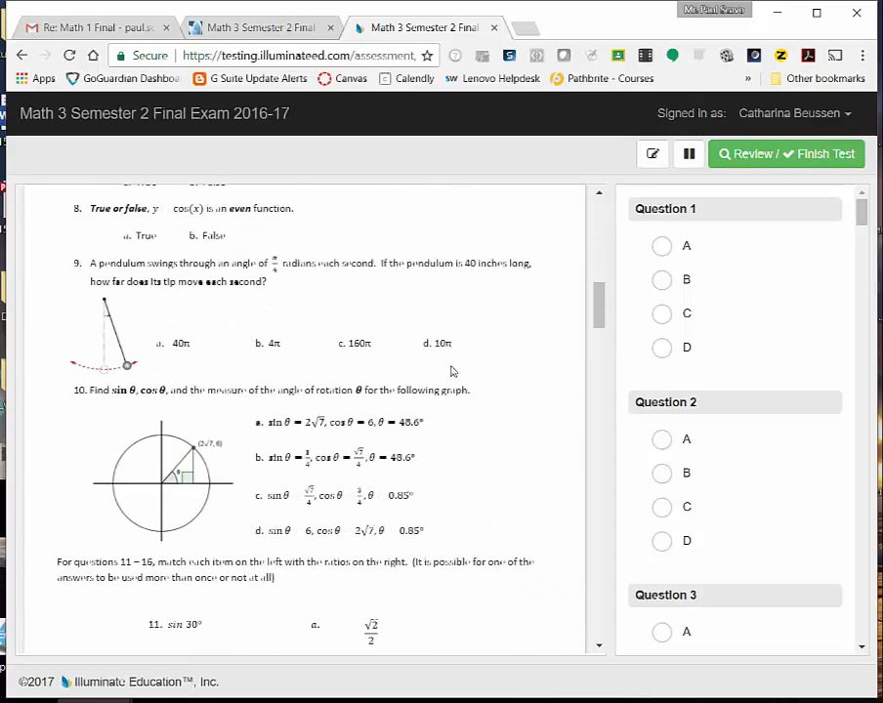
pyautogui.scroll(-5, 744, 372)
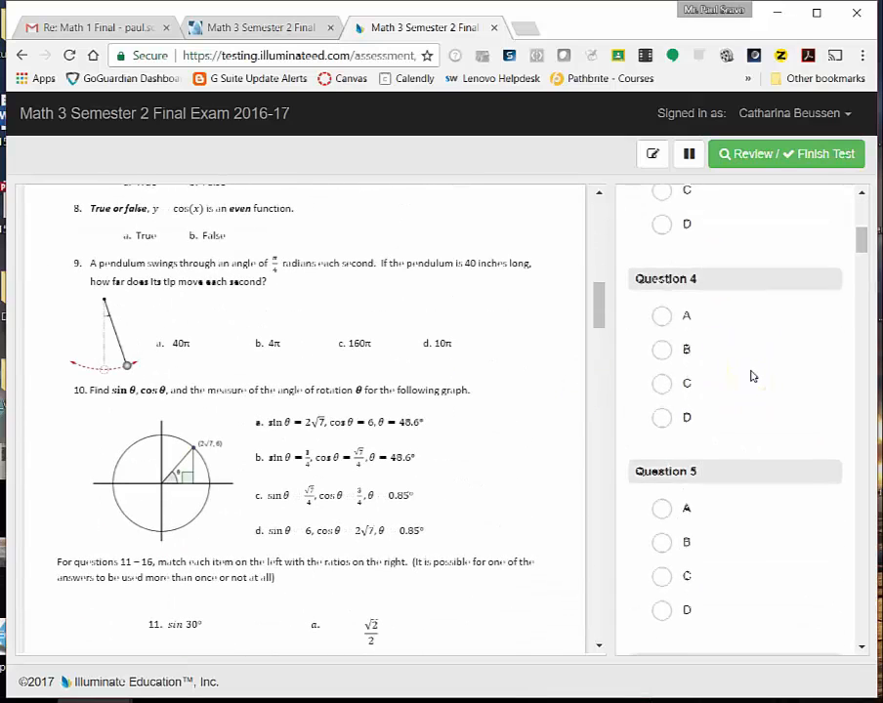
pyautogui.scroll(-2, 744, 371)
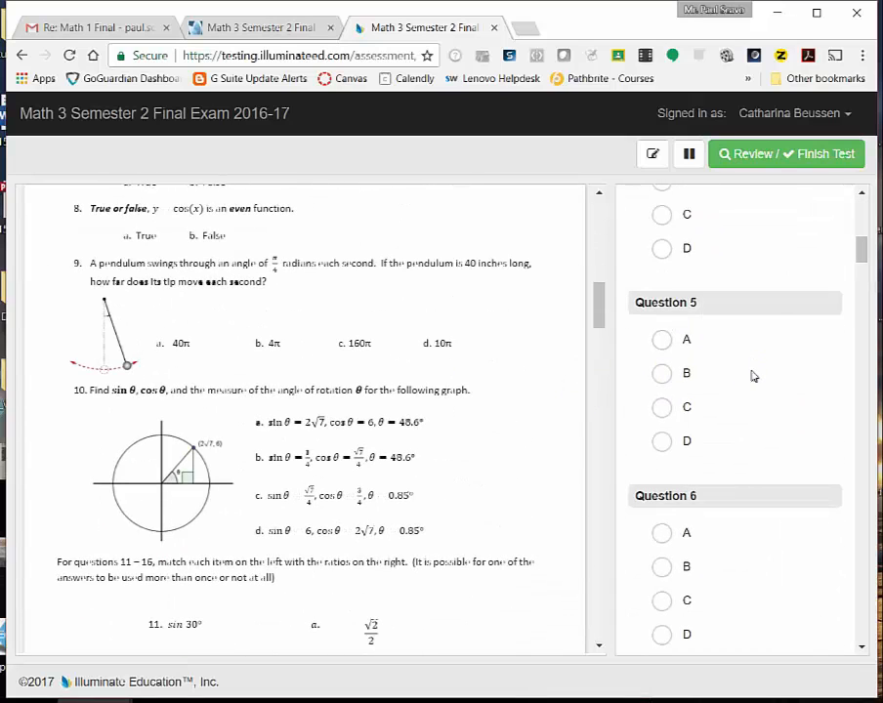
pyautogui.click(495, 28)
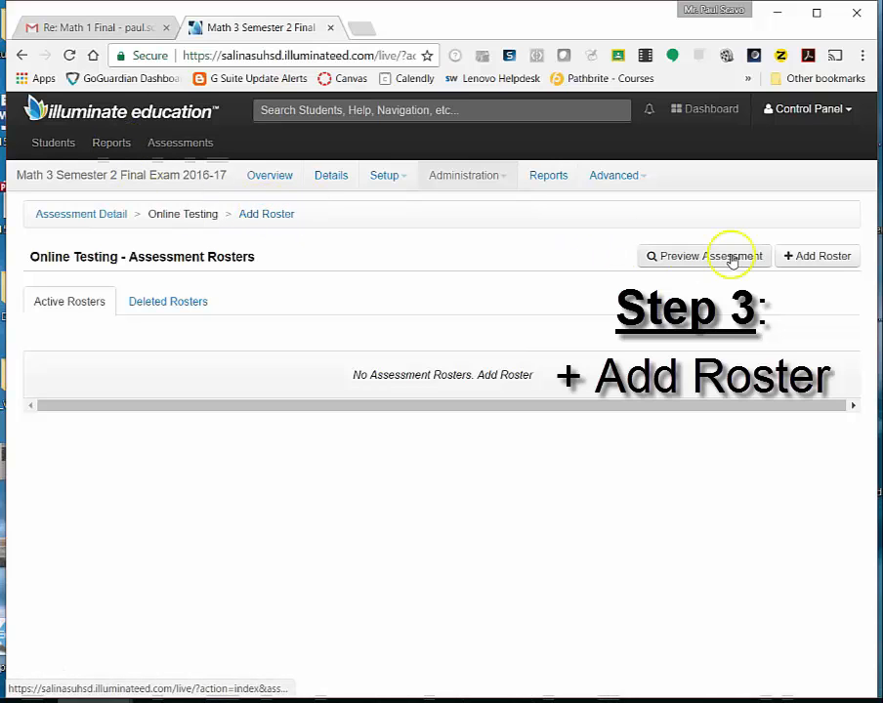
# Step: Add a new assessment roster and set its testing window start to 04/26/2017 at 8:00 AM
pyautogui.click(815, 259)
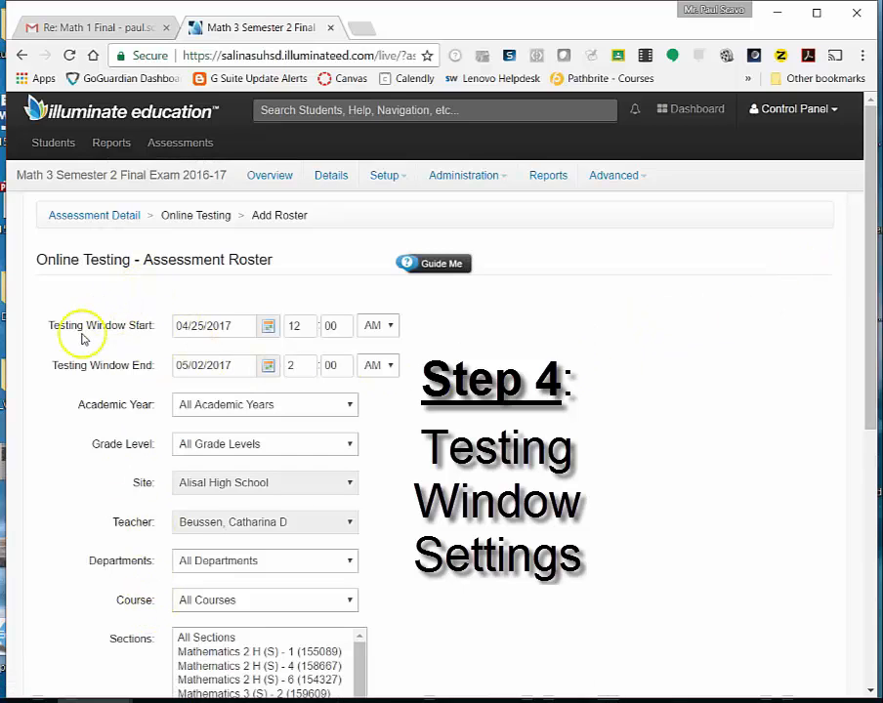
pyautogui.click(268, 329)
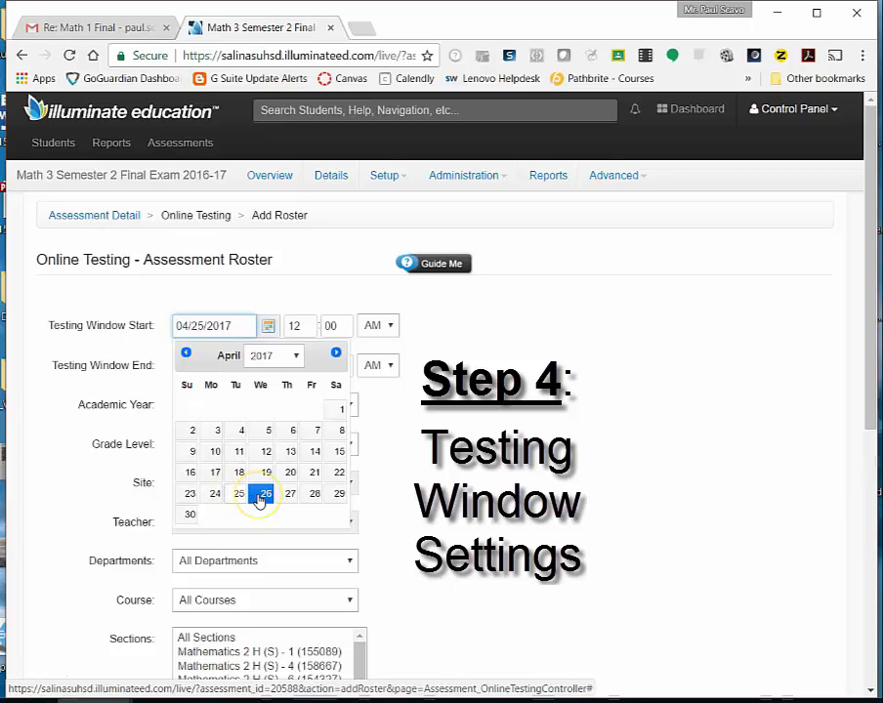
pyautogui.click(261, 496)
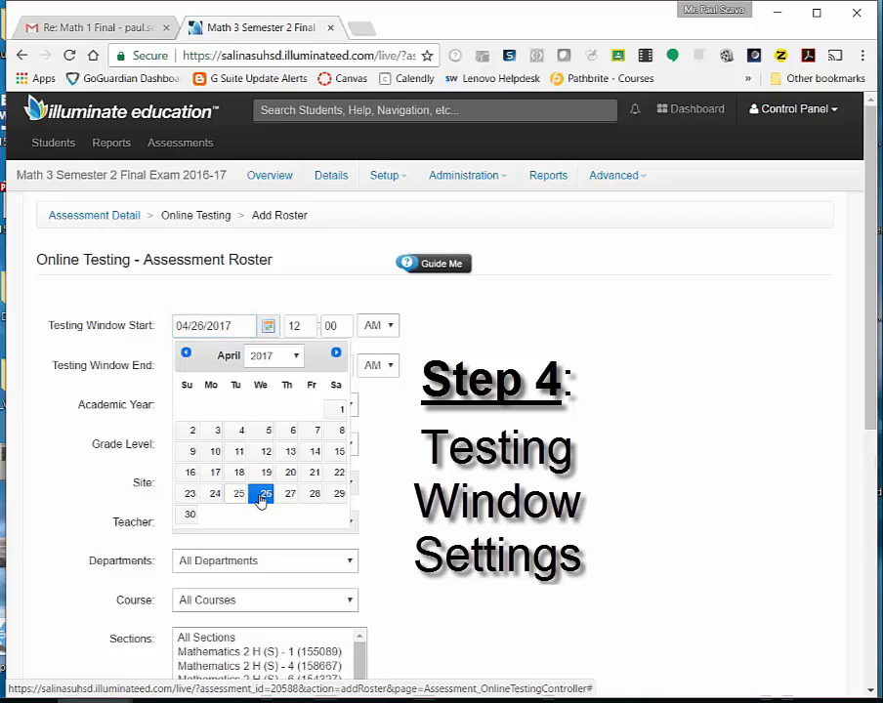
pyautogui.doubleClick(294, 326)
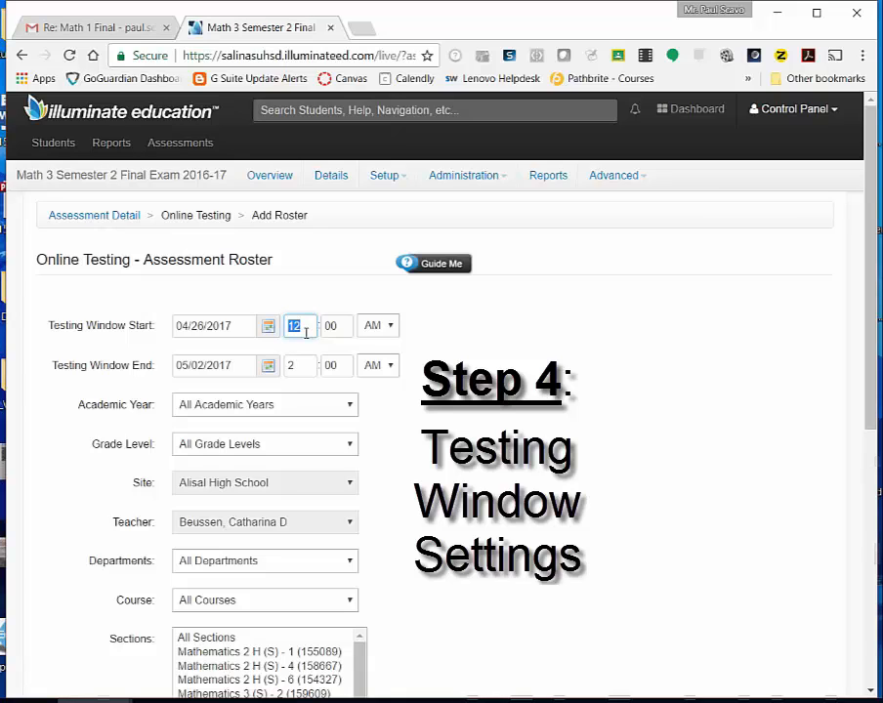
pyautogui.write('8')
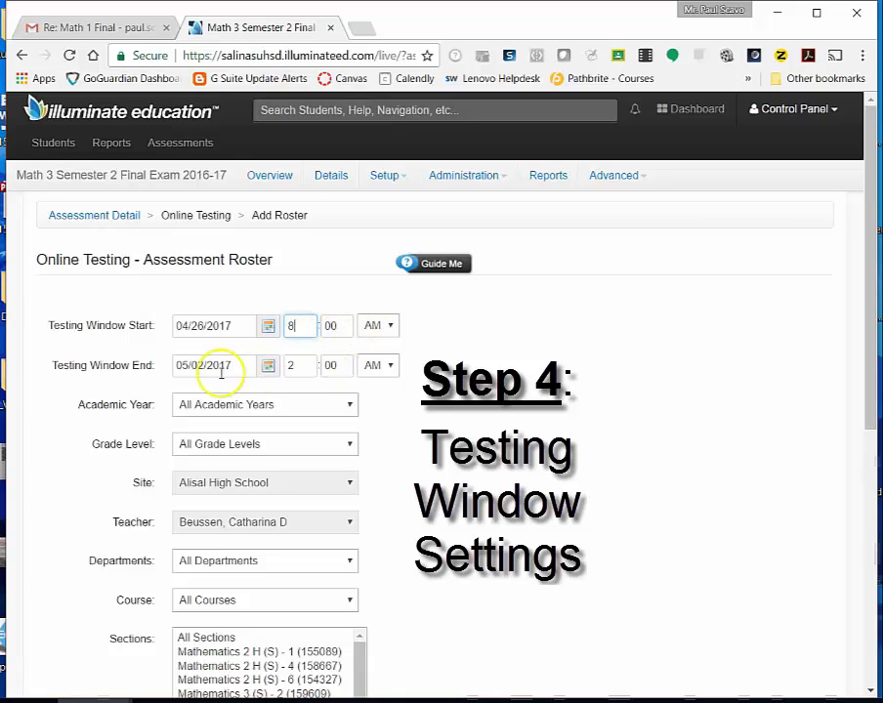
# Step: Set the testing window end to 04/28/2017 at 3:00 PM
pyautogui.click(268, 365)
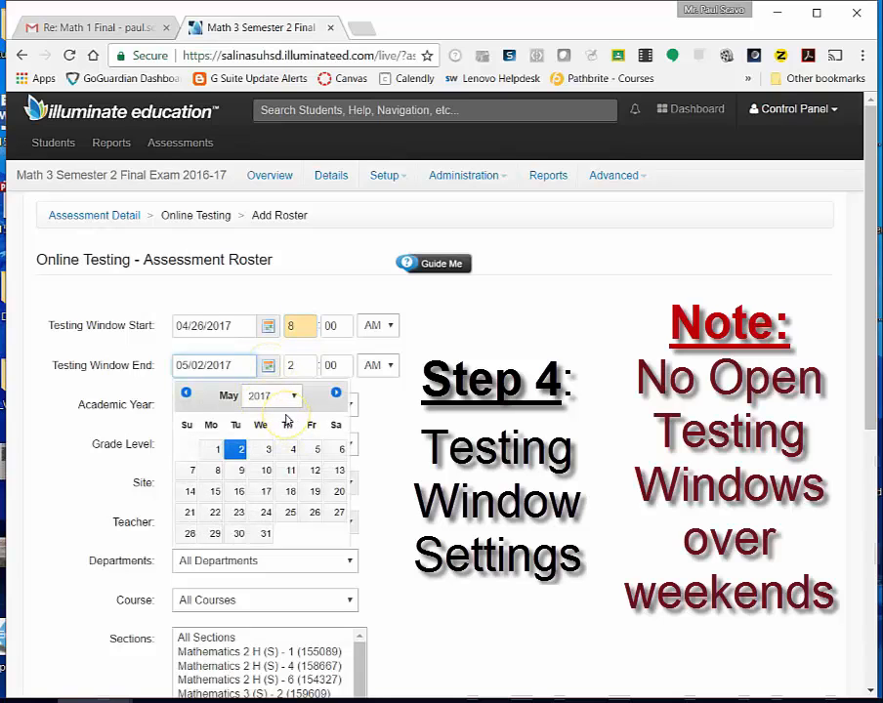
pyautogui.click(187, 395)
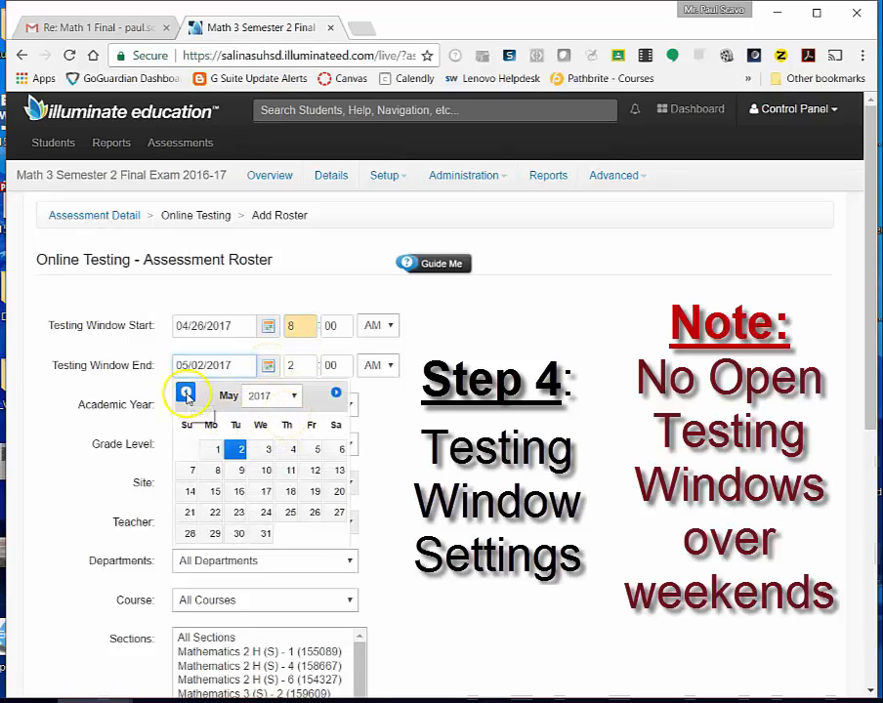
pyautogui.click(263, 538)
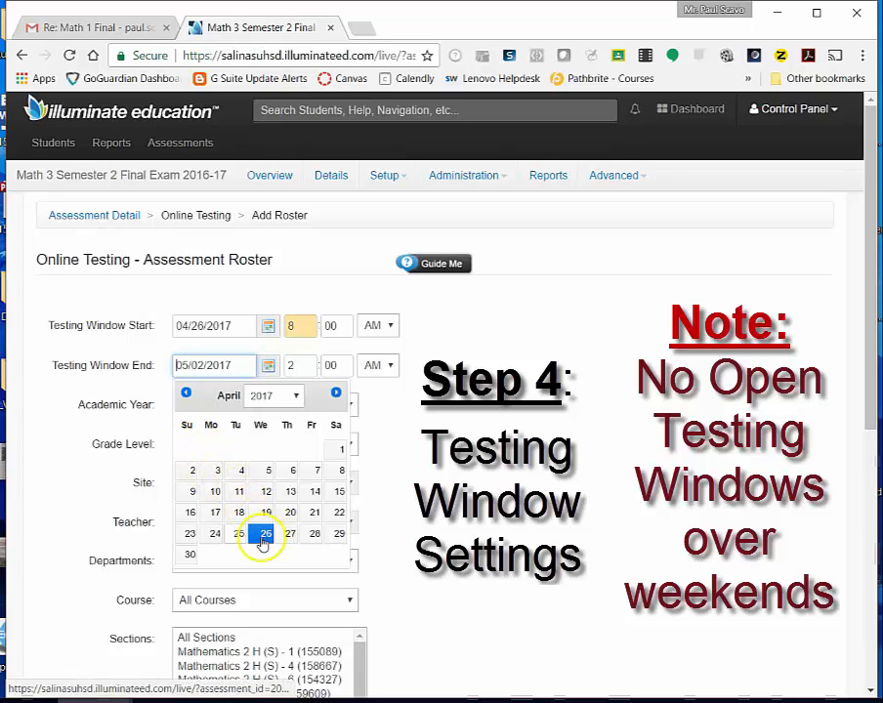
pyautogui.click(314, 535)
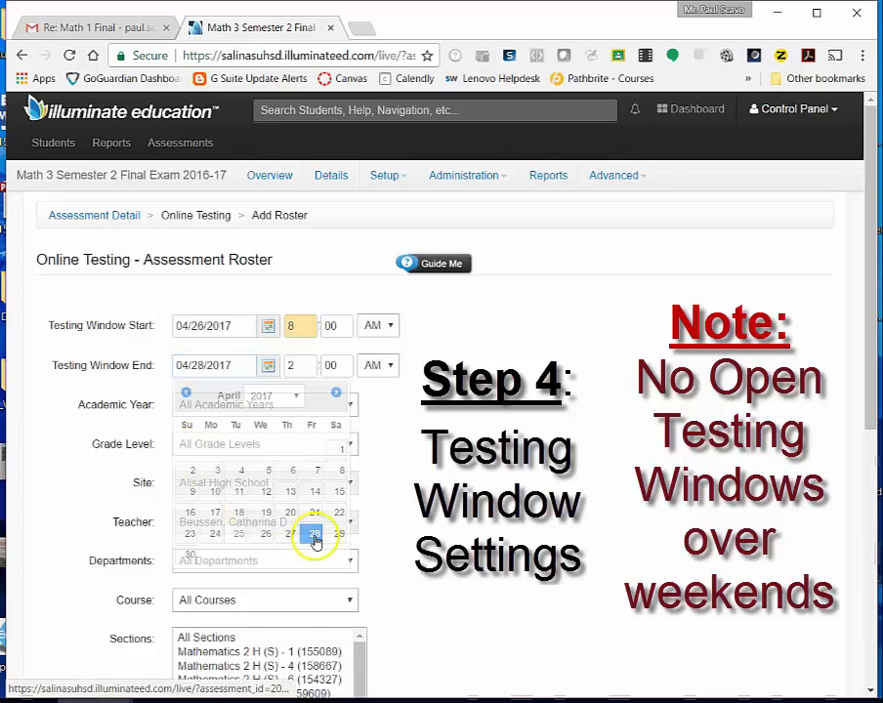
pyautogui.doubleClick(292, 365)
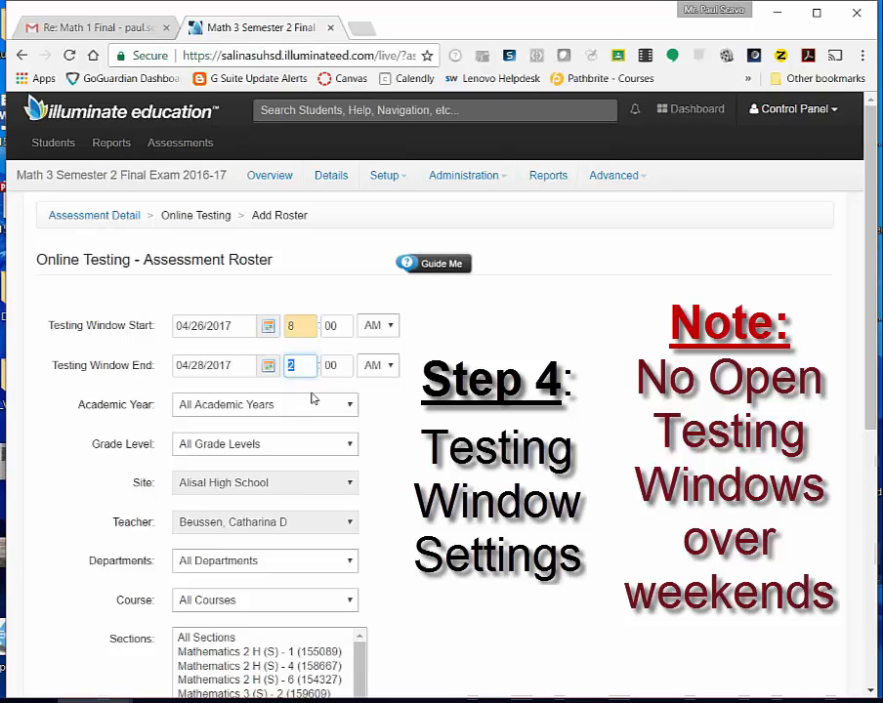
pyautogui.write('3')
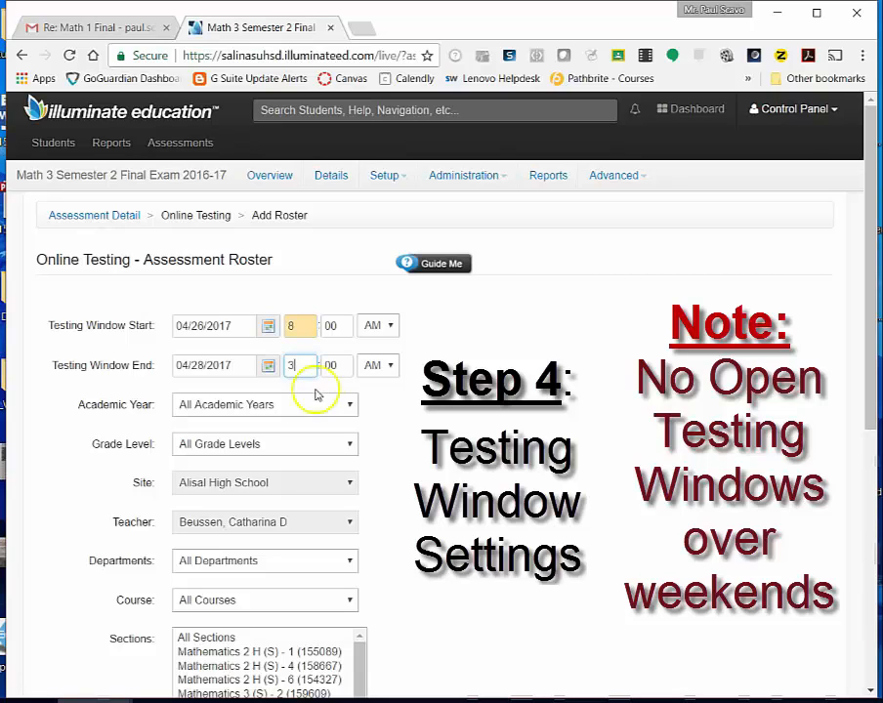
pyautogui.click(377, 364)
pyautogui.click(375, 394)
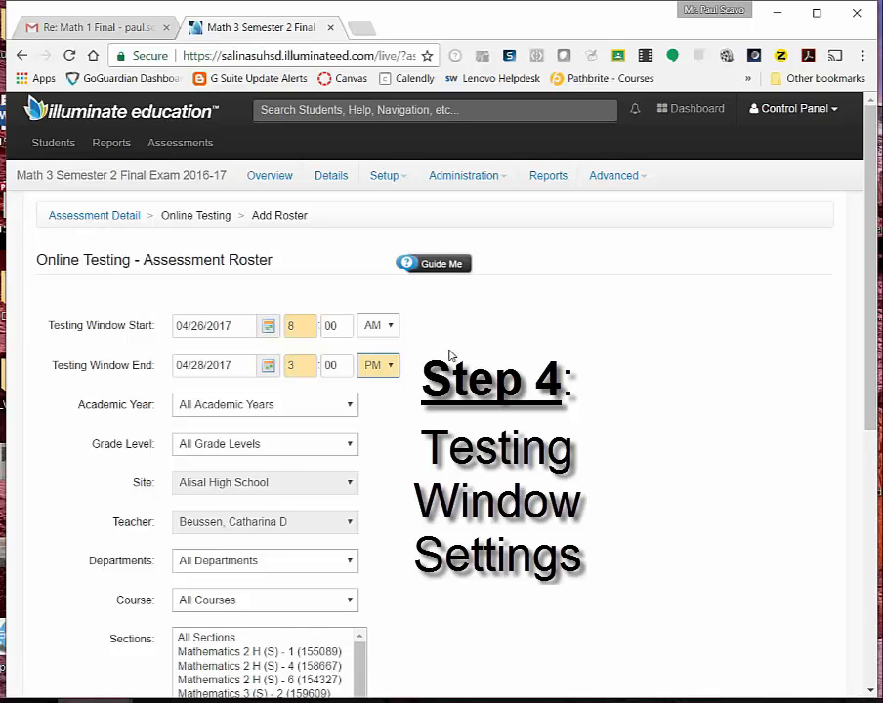
# Step: Select both Mathematics 3 (S) sections, periods 2 and 3, for the roster
pyautogui.scroll(-2, 447, 354)
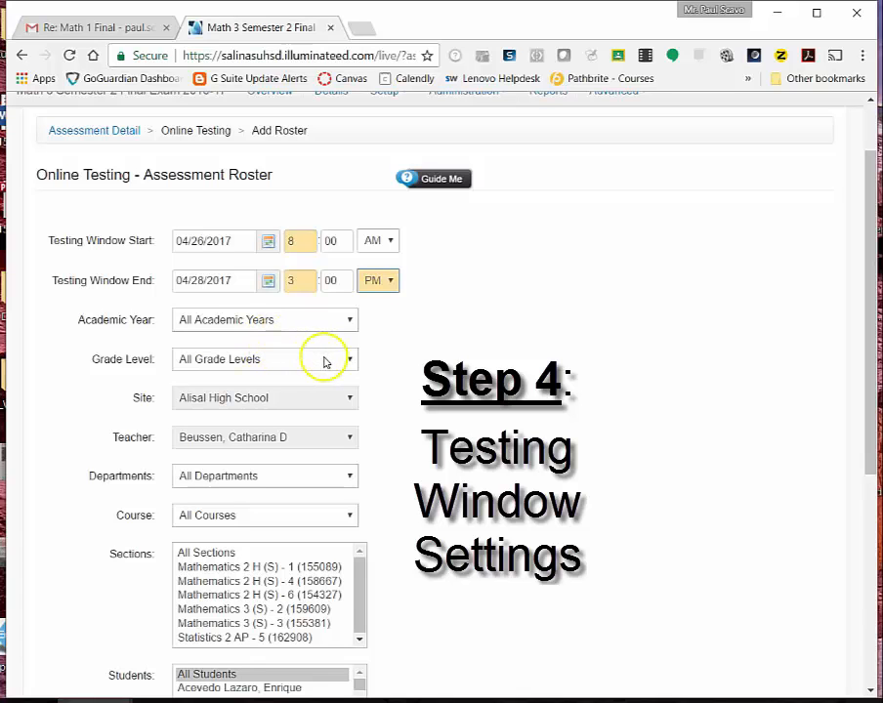
pyautogui.scroll(-5, 325, 361)
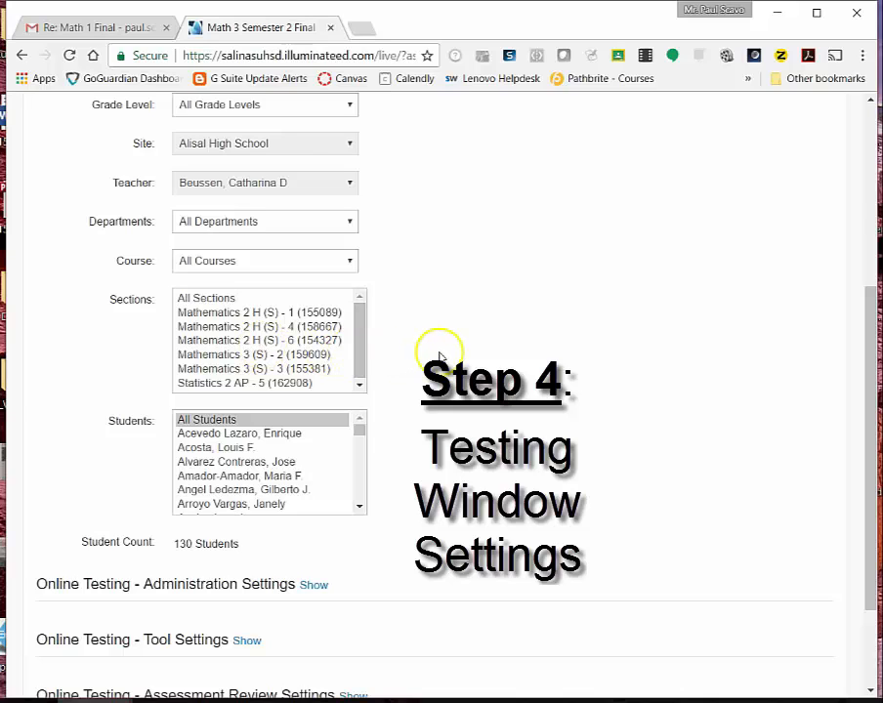
pyautogui.click(215, 358)
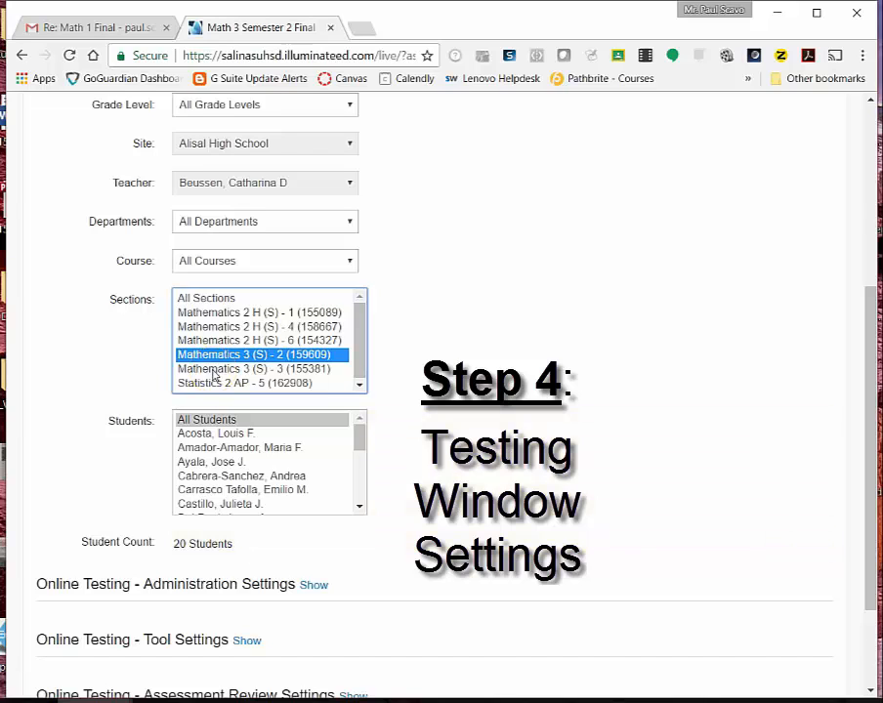
pyautogui.keyDown('ctrl'); pyautogui.click(215, 370); pyautogui.keyUp('ctrl')
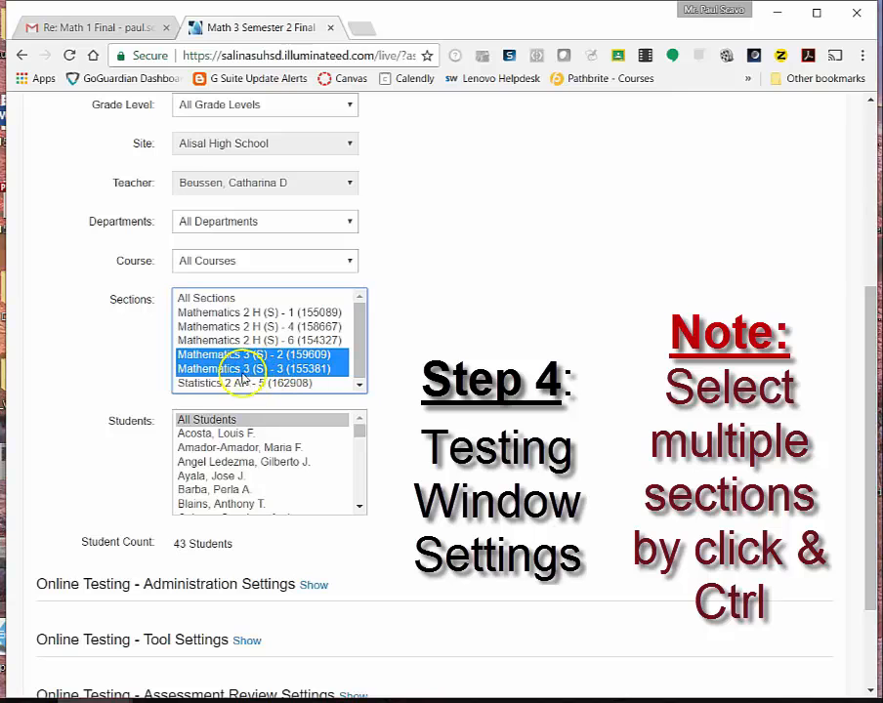
# Step: Show the online testing administration settings and change the Time of Day Window to Daily Window
pyautogui.scroll(-3, 113, 459)
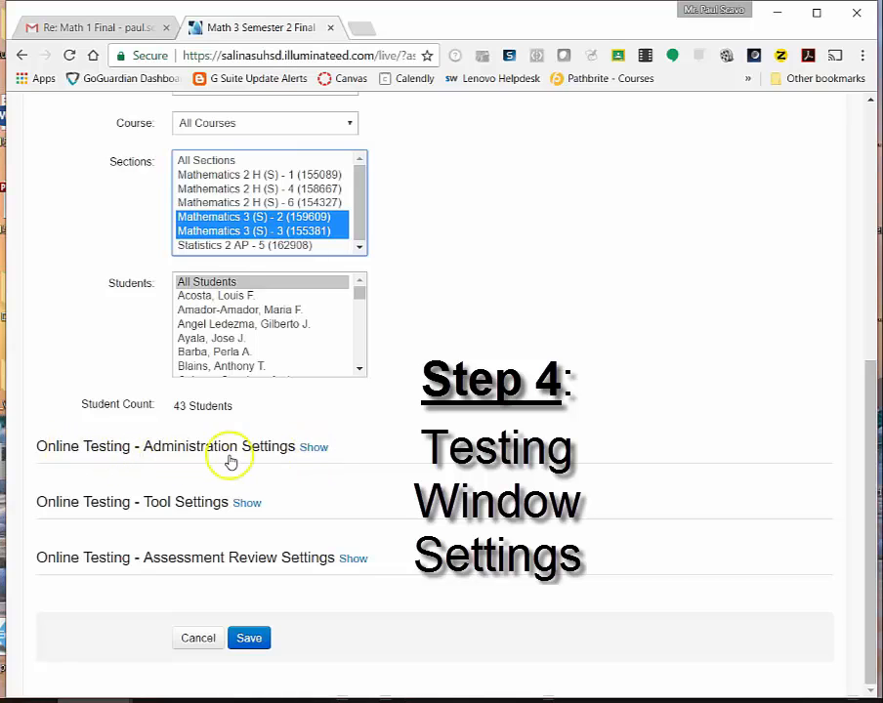
pyautogui.click(313, 449)
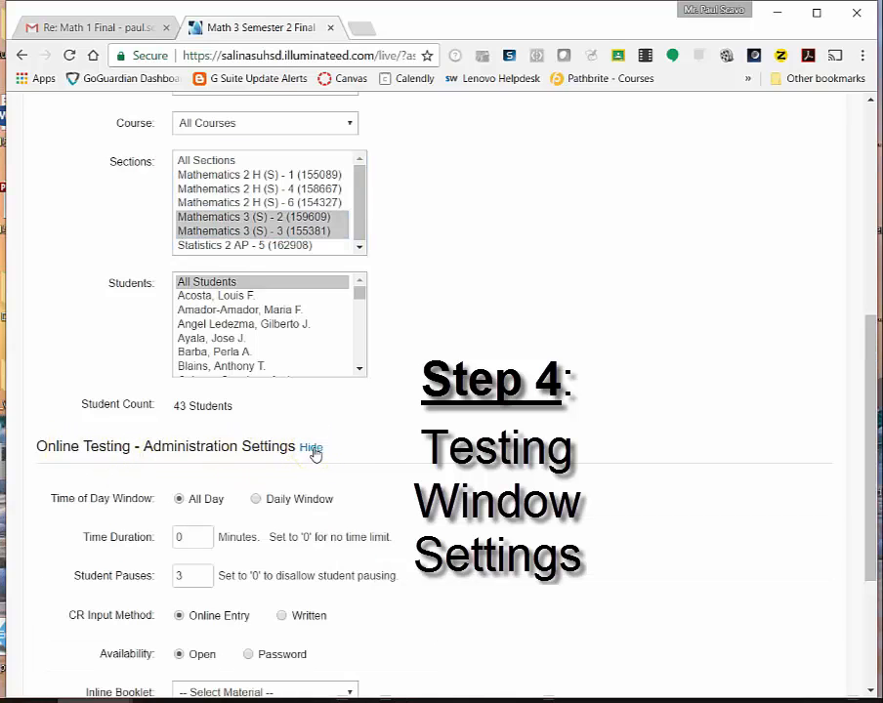
pyautogui.scroll(-3, 473, 463)
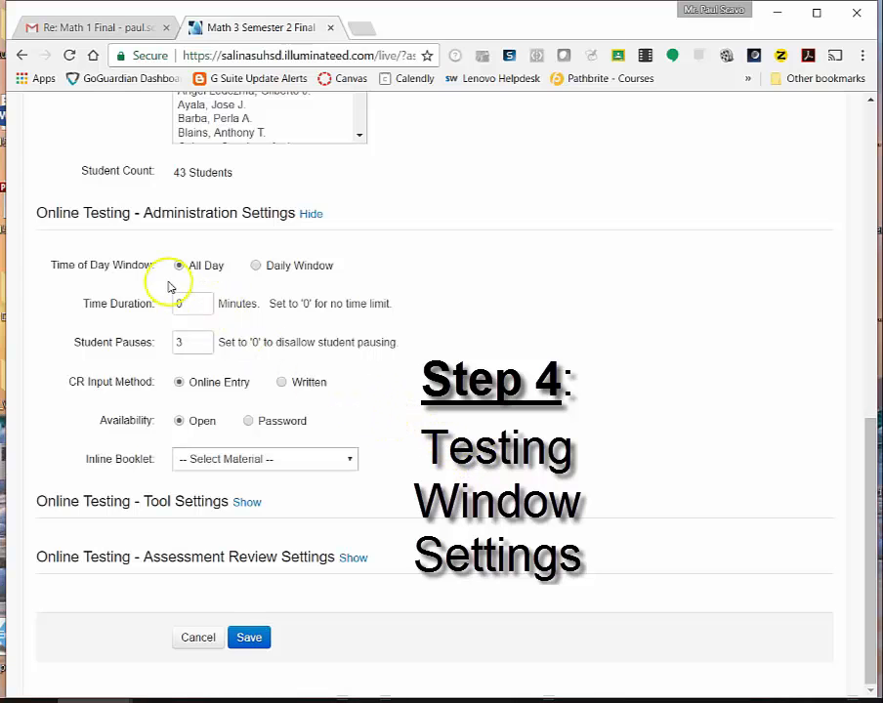
pyautogui.scroll(8, 381, 293)
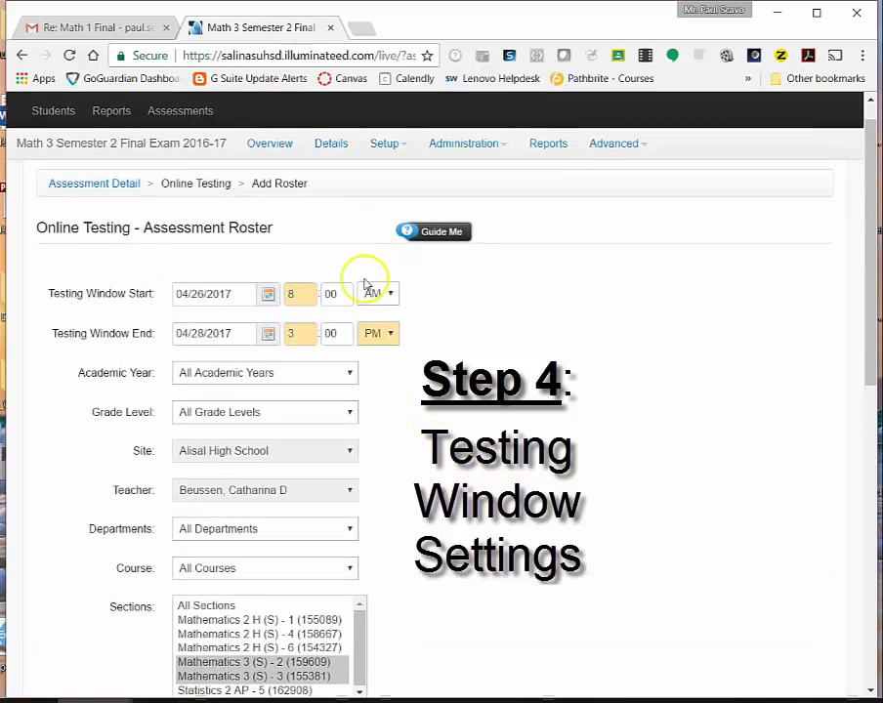
pyautogui.scroll(-6, 405, 361)
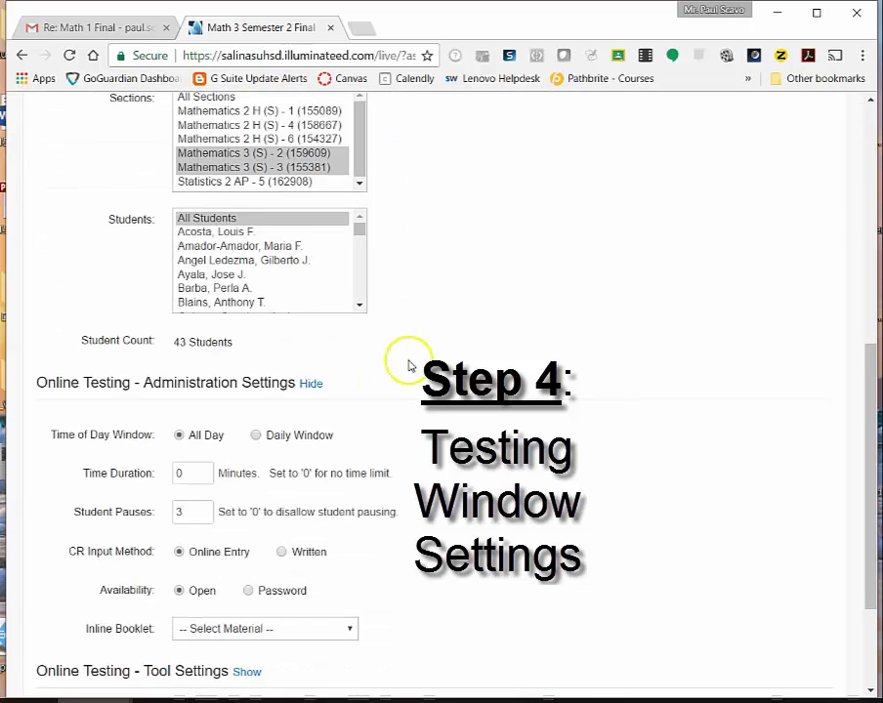
pyautogui.click(256, 350)
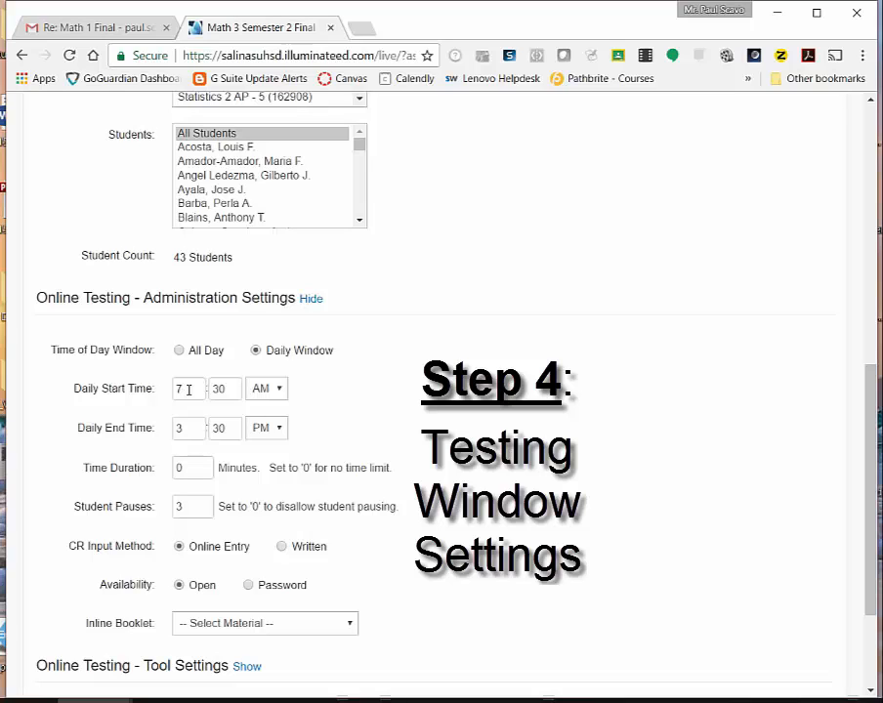
pyautogui.click(181, 427)
pyautogui.click(190, 389)
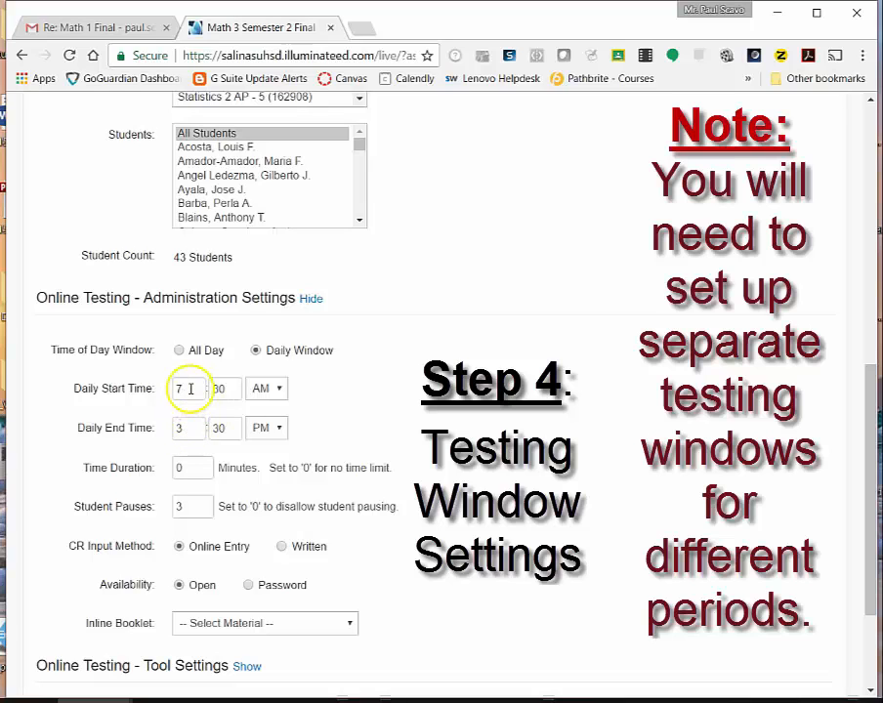
# Step: Set the Daily Start Time of the daily testing window to 8:00 AM
pyautogui.click(188, 388)
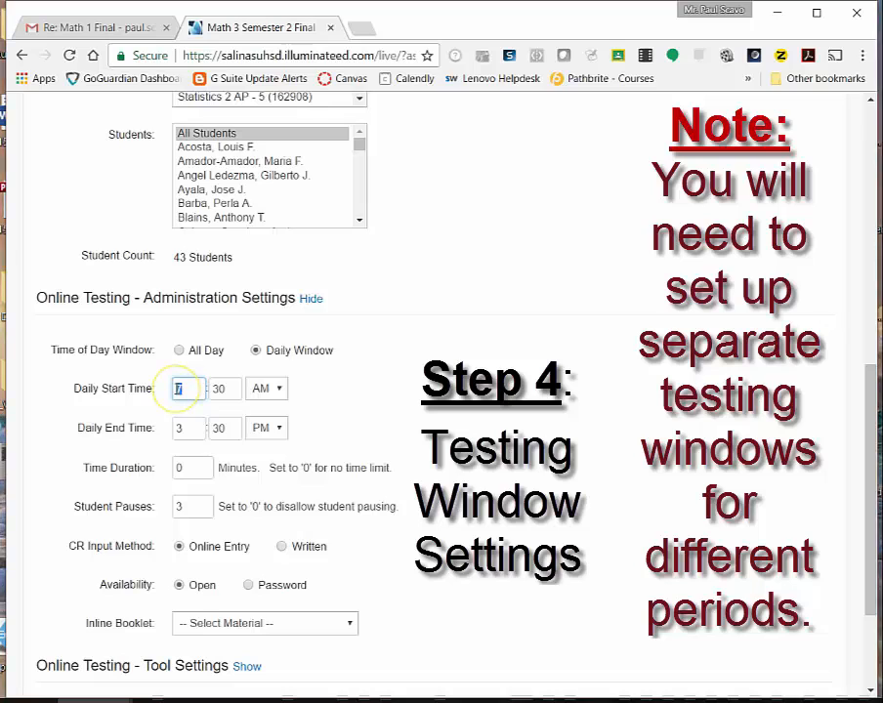
pyautogui.write('8')
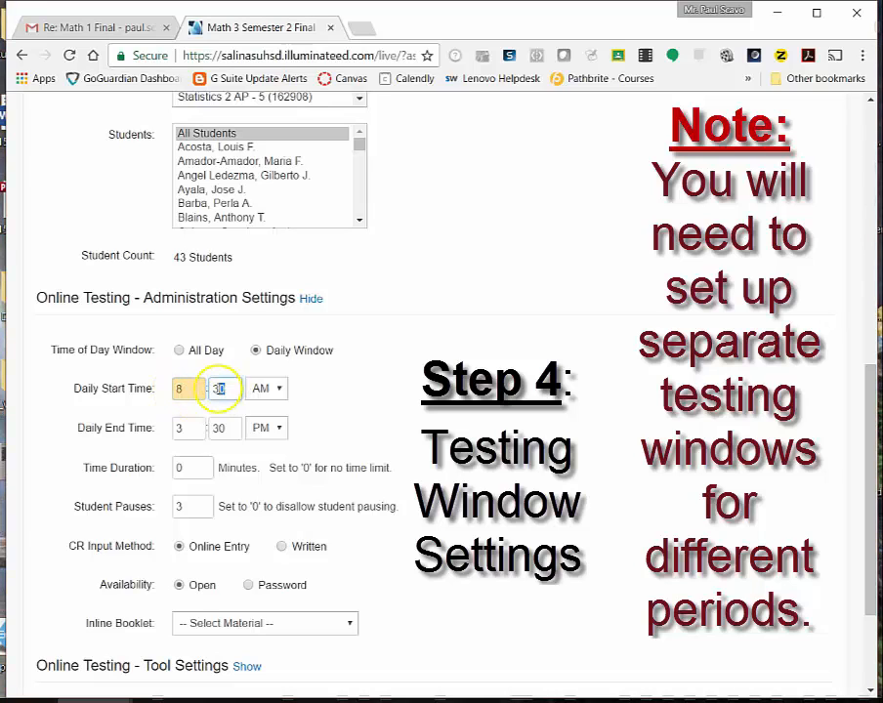
pyautogui.doubleClick(217, 389)
pyautogui.write('00')
pyautogui.click(263, 388)
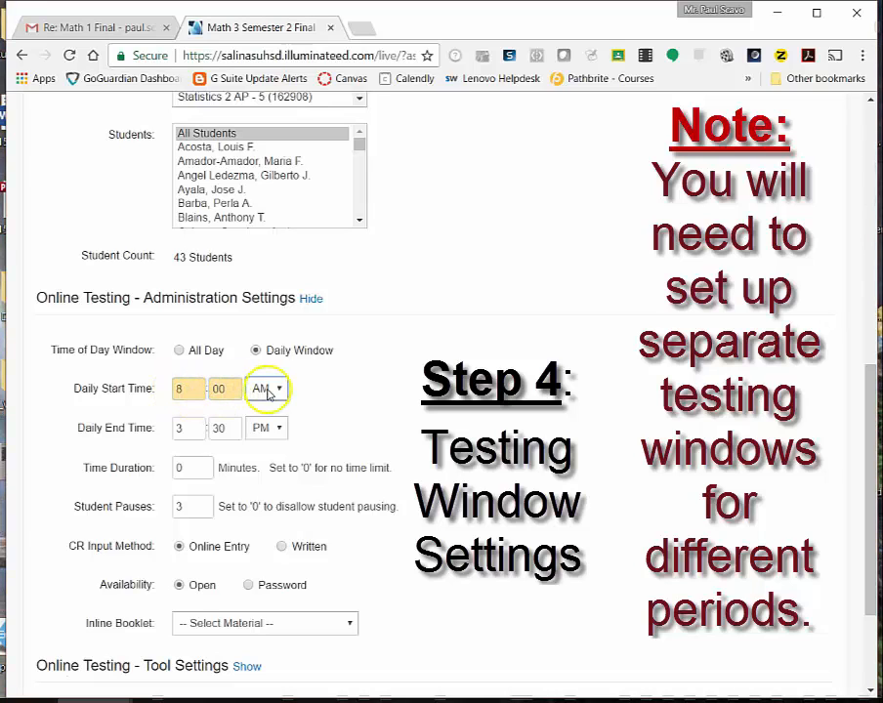
# Step: Set the Daily End Time of the daily testing window to 9:30 AM
pyautogui.click(190, 428)
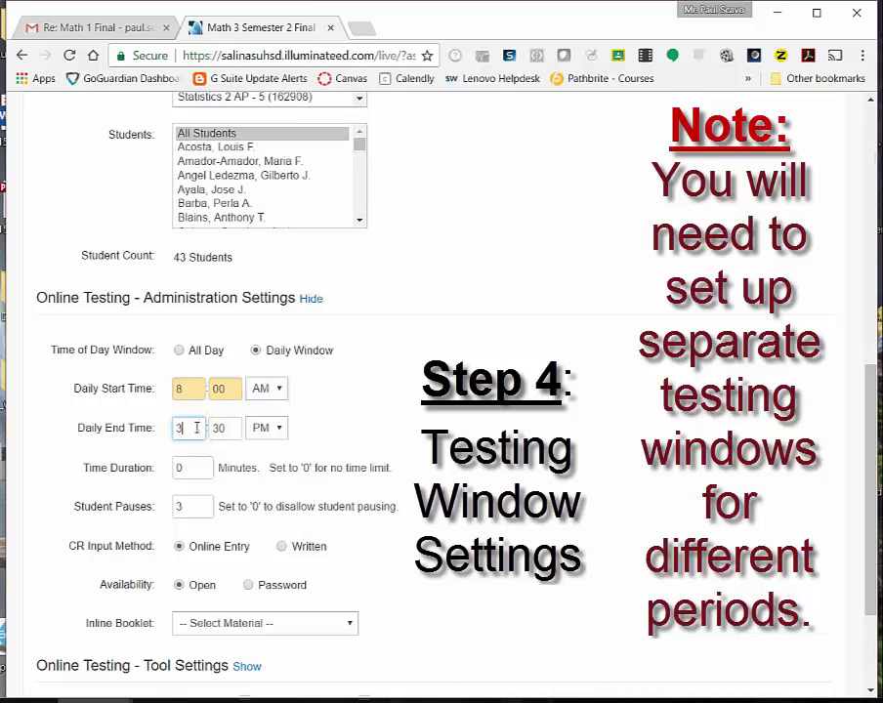
pyautogui.doubleClick(179, 428)
pyautogui.write('9')
pyautogui.click(278, 428)
pyautogui.click(264, 441)
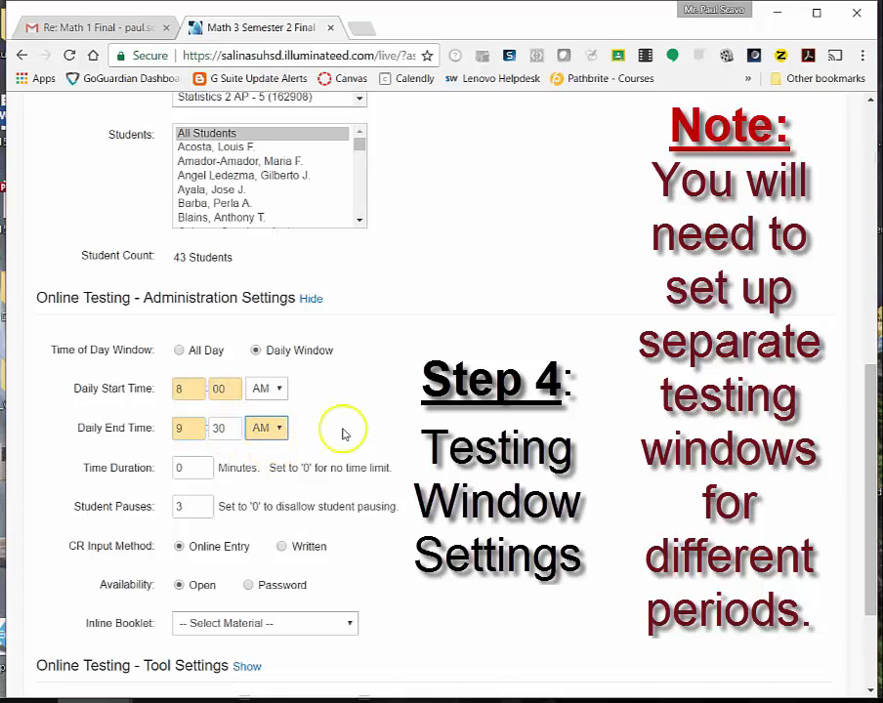
# Step: Set Student Pauses to 100 and choose Copy_of_Math_3_Semester_2_Final_2016-2017 as the Inline Booklet
pyautogui.scroll(-1, 364, 422)
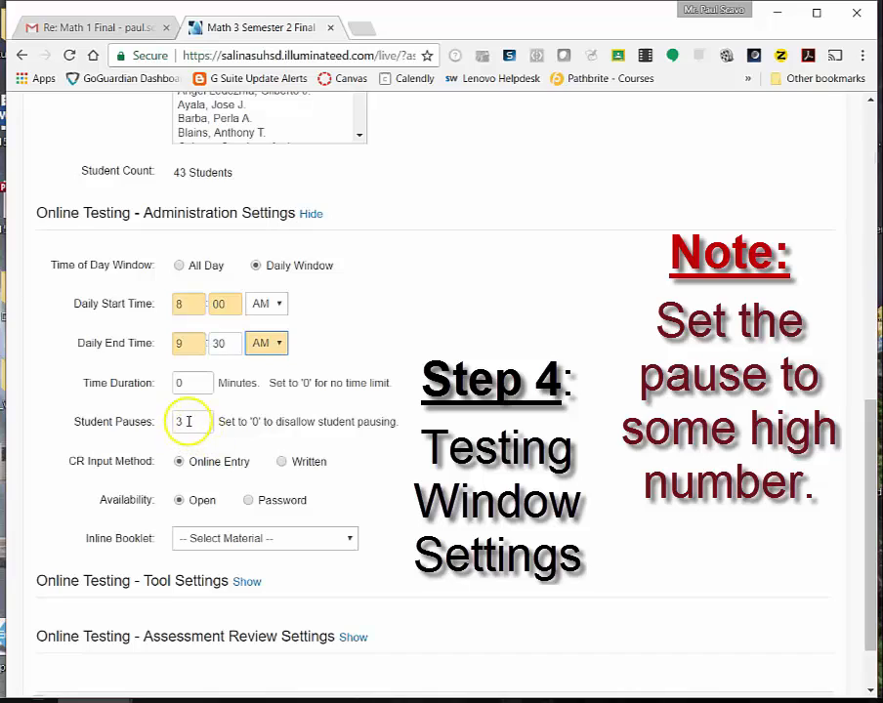
pyautogui.doubleClick(186, 421)
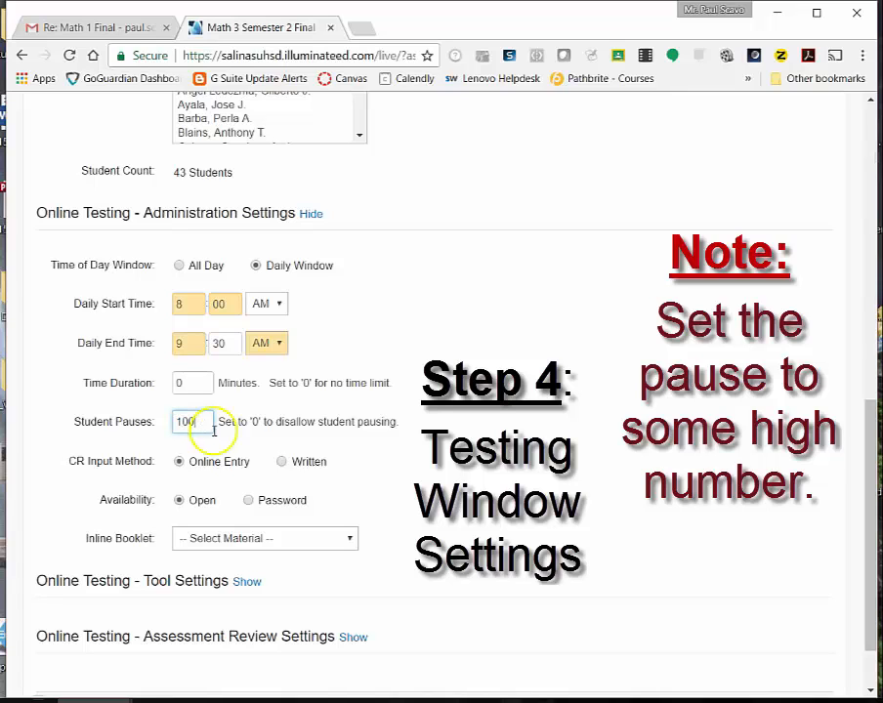
pyautogui.scroll(-1, 391, 471)
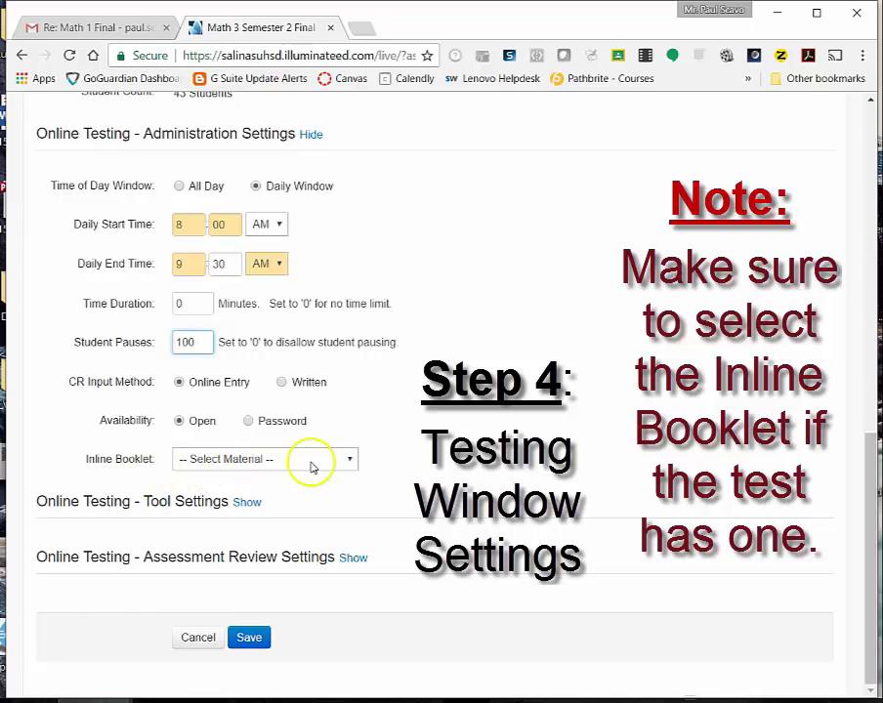
pyautogui.click(351, 461)
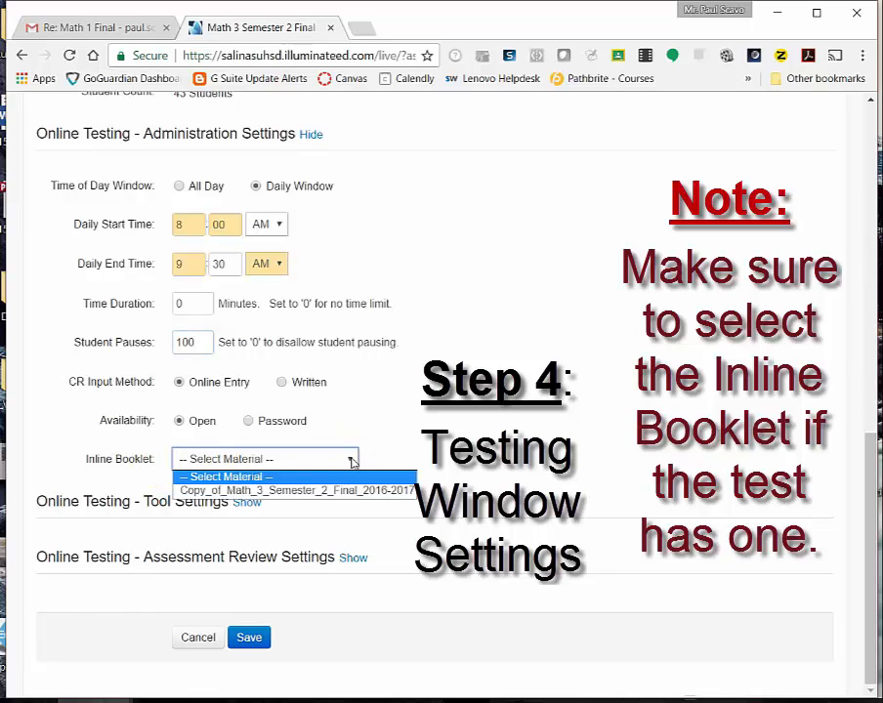
pyautogui.click(283, 490)
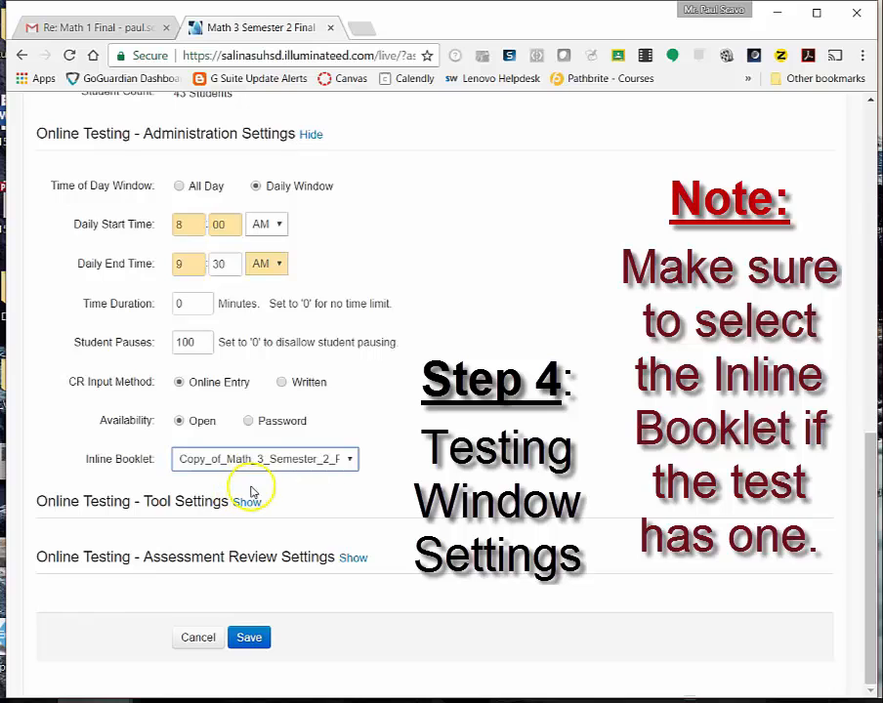
# Step: Change the Testing Window End date to 04/26/2017 so it matches the start date
pyautogui.scroll(10, 406, 473)
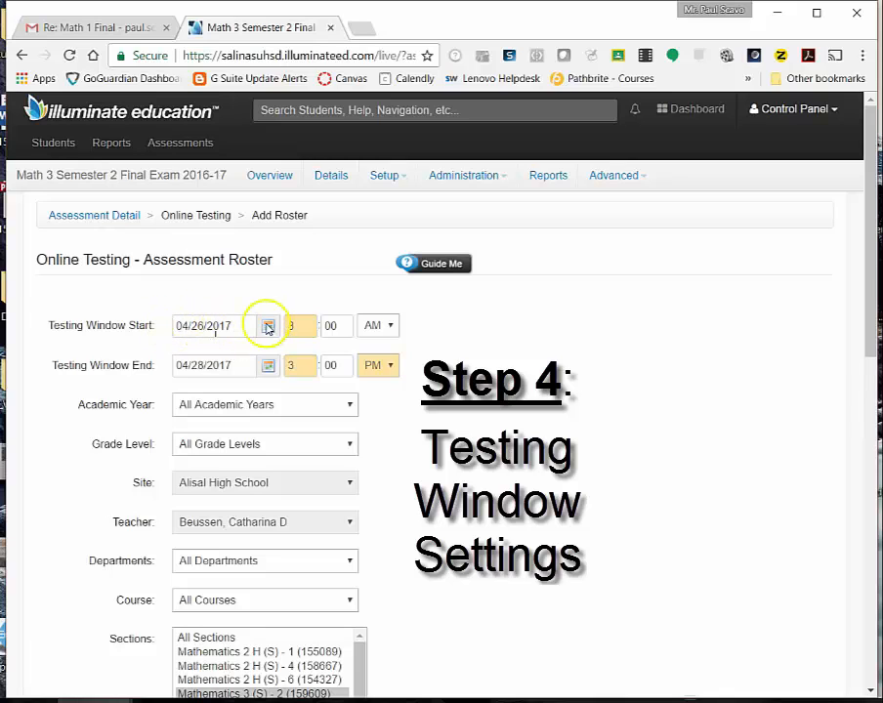
pyautogui.click(267, 328)
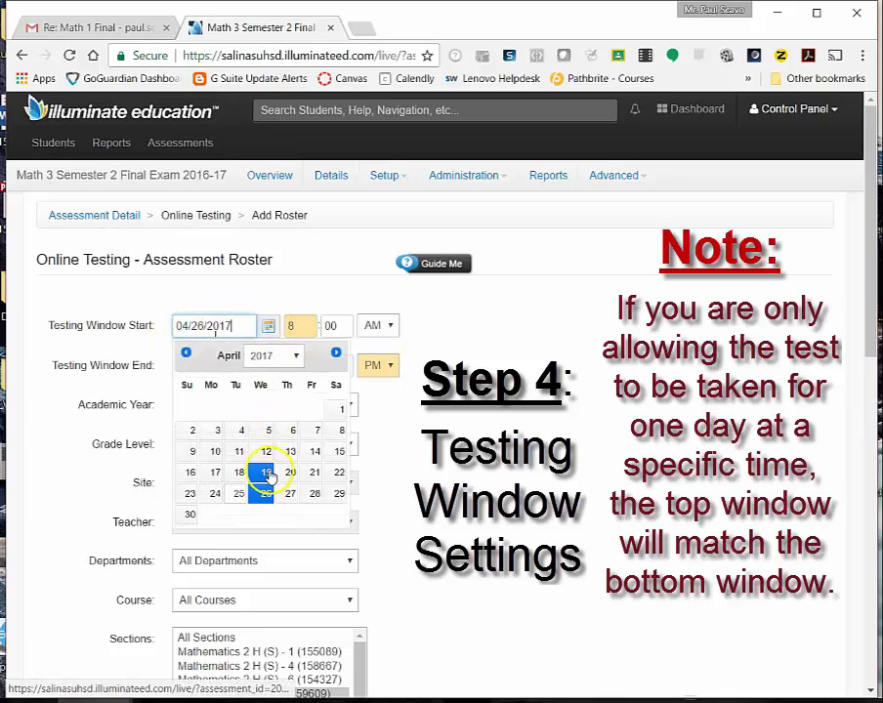
pyautogui.click(250, 291)
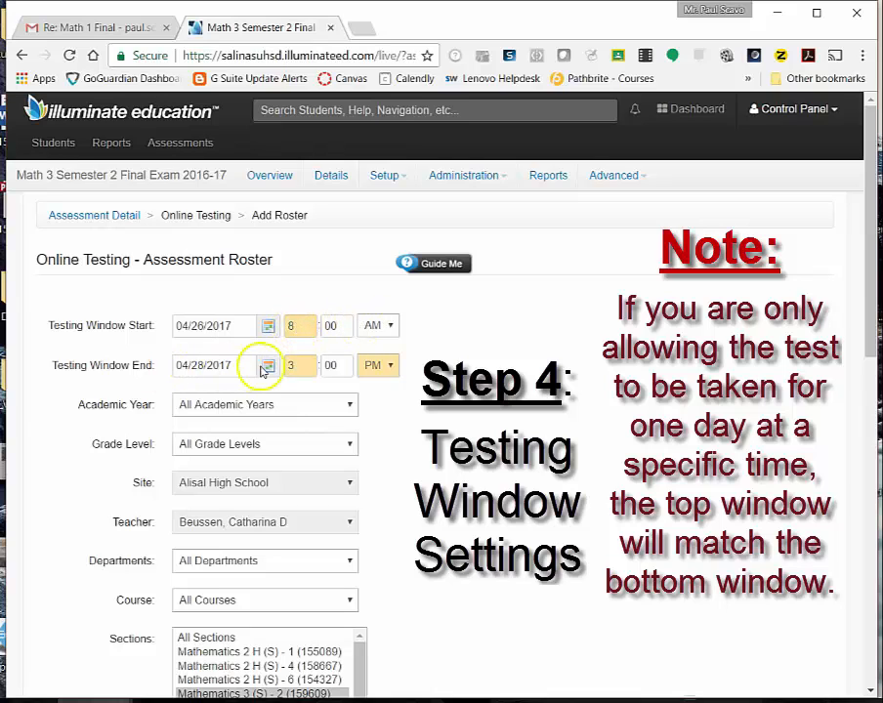
pyautogui.click(267, 367)
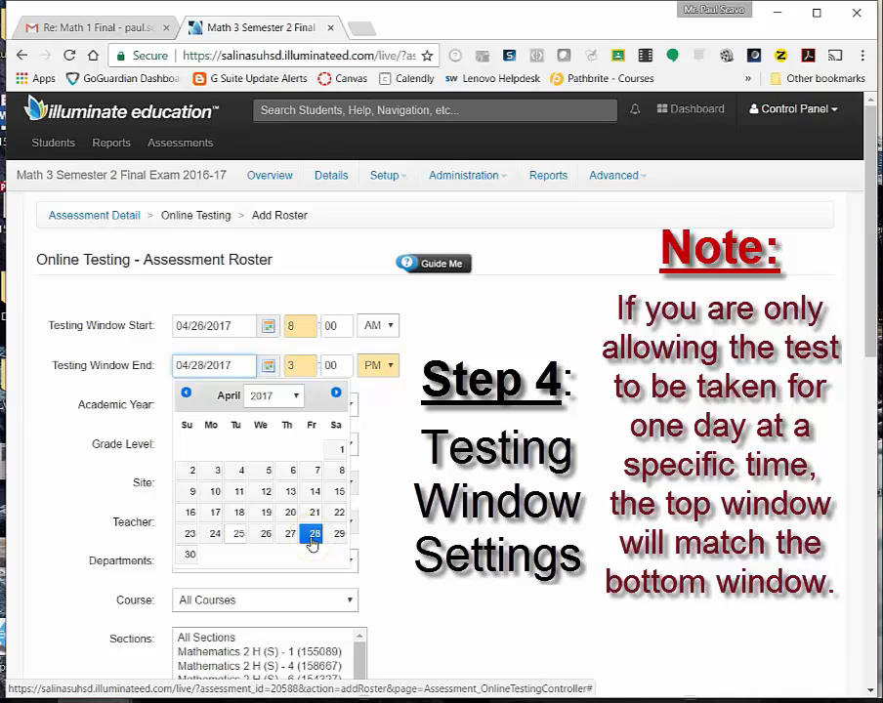
pyautogui.click(263, 539)
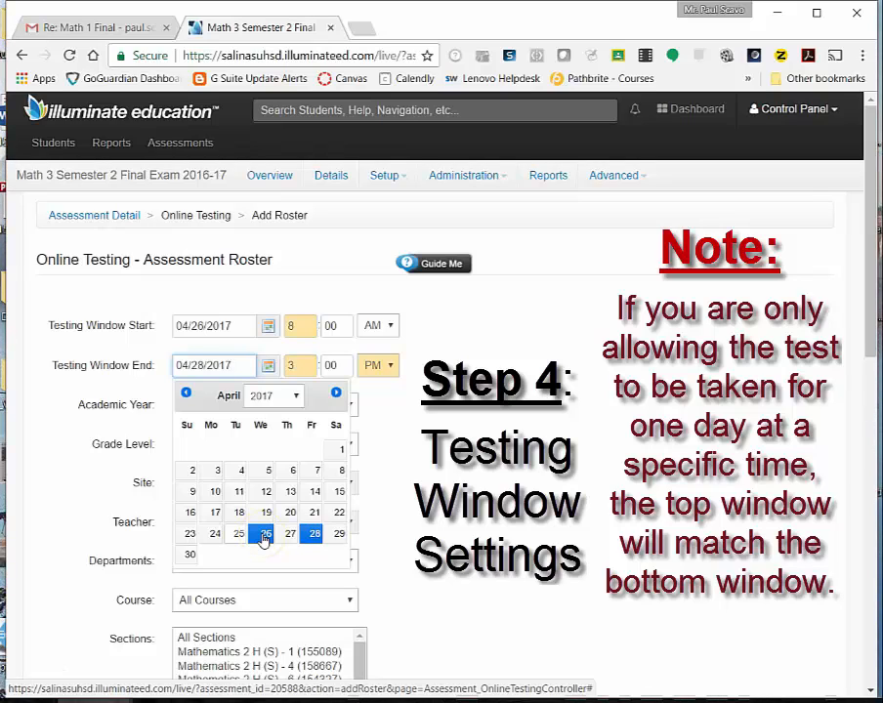
pyautogui.click(262, 539)
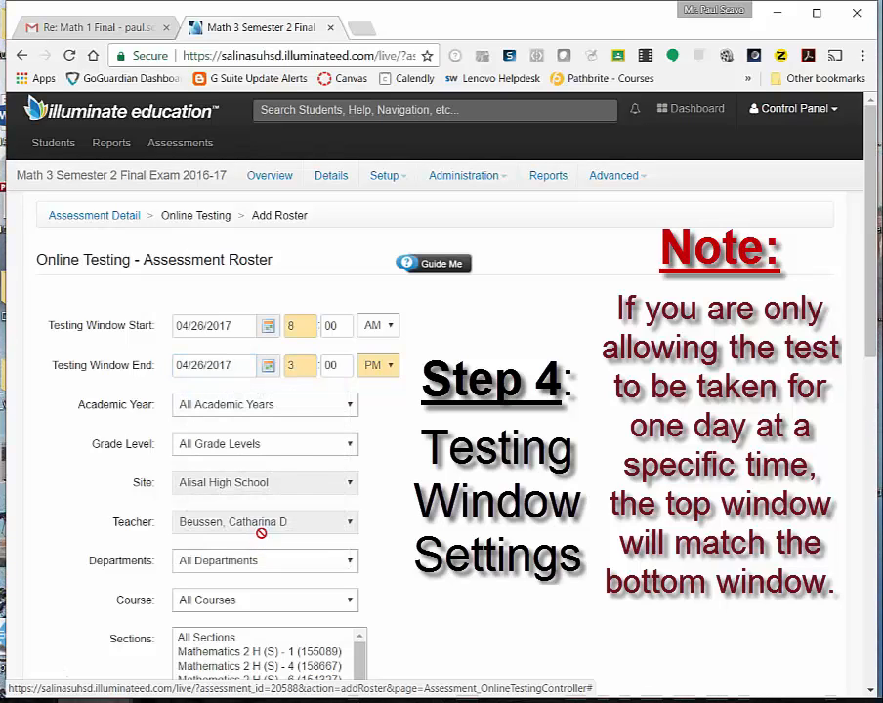
# Step: Set the Testing Window End time to 9:30 AM so it matches the daily end time
pyautogui.click(295, 369)
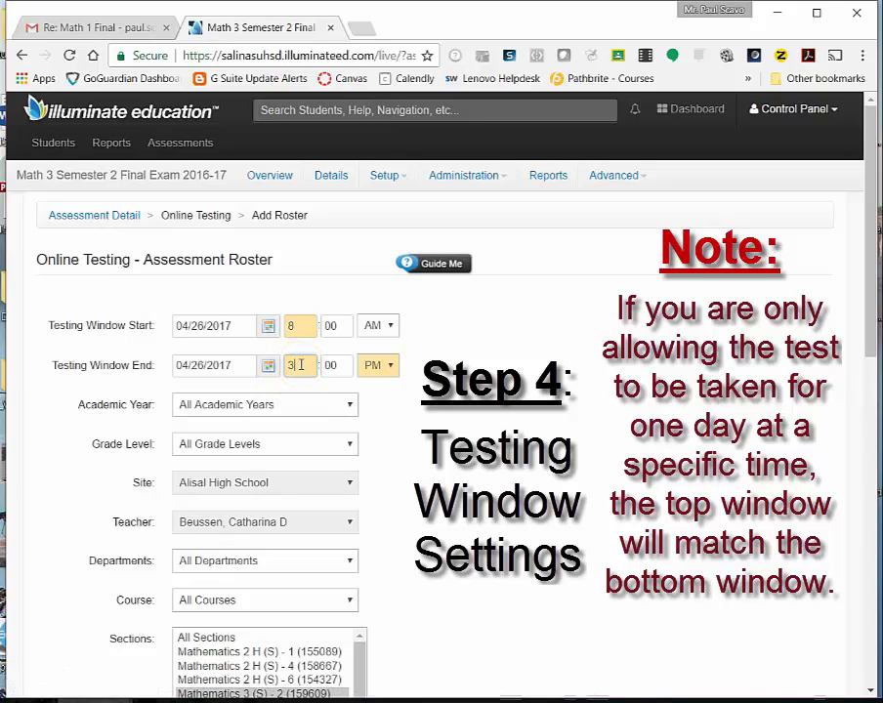
pyautogui.doubleClick(292, 369)
pyautogui.write('9')
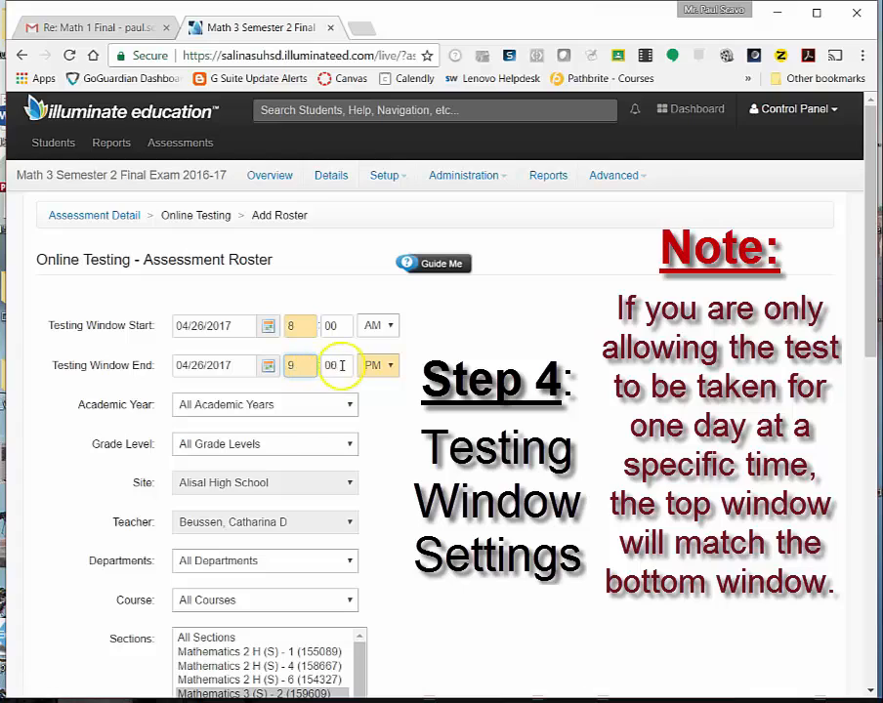
pyautogui.doubleClick(327, 367)
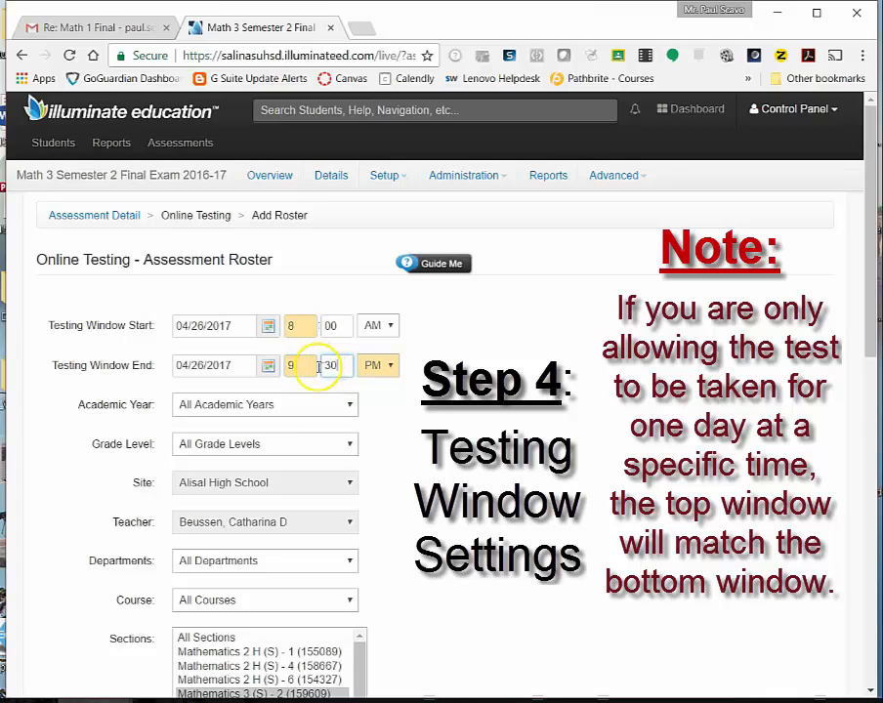
pyautogui.write('30')
pyautogui.click(377, 365)
pyautogui.click(373, 378)
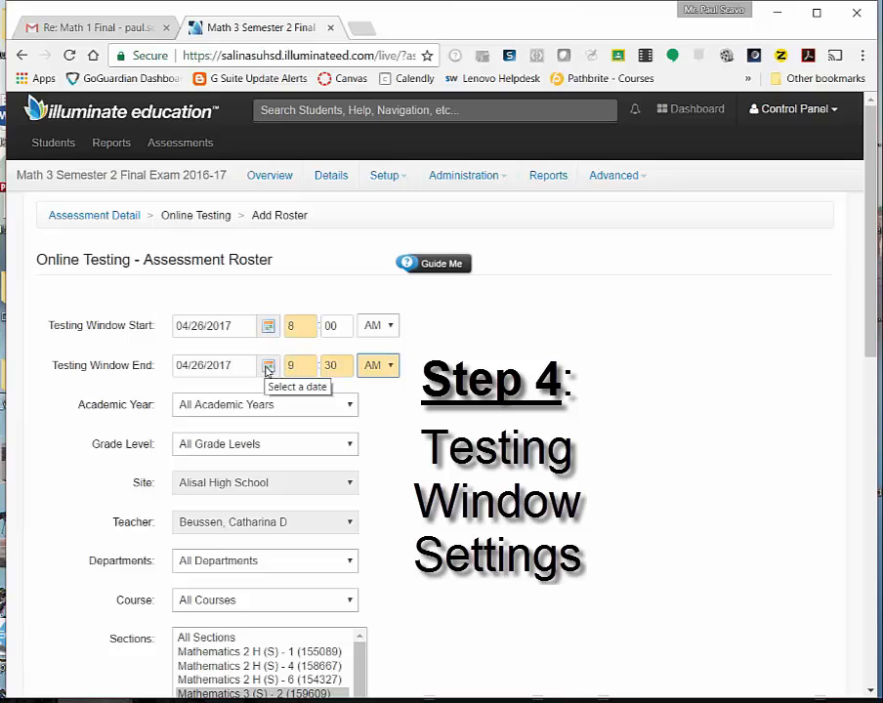
# Step: Set the Testing Window End back to 04/28/2017 at 3:00 PM
pyautogui.click(268, 371)
pyautogui.click(307, 530)
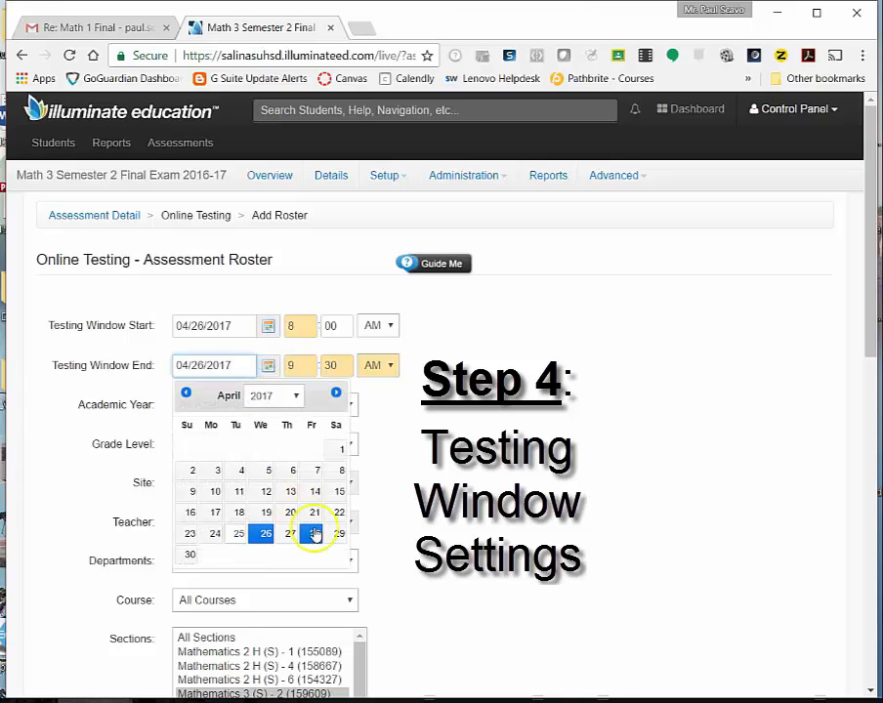
pyautogui.doubleClick(291, 366)
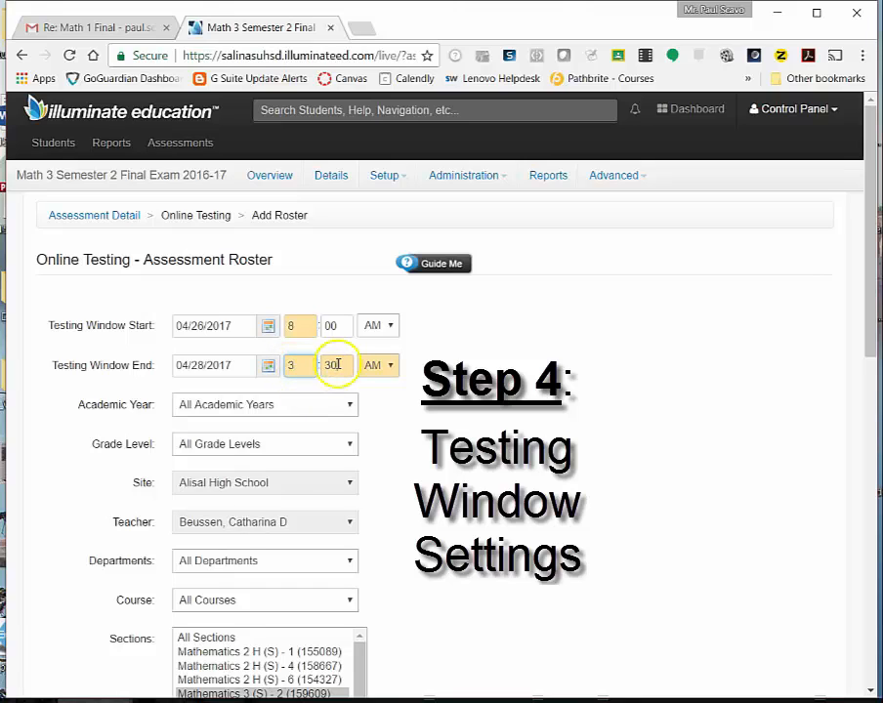
pyautogui.doubleClick(323, 364)
pyautogui.write('00')
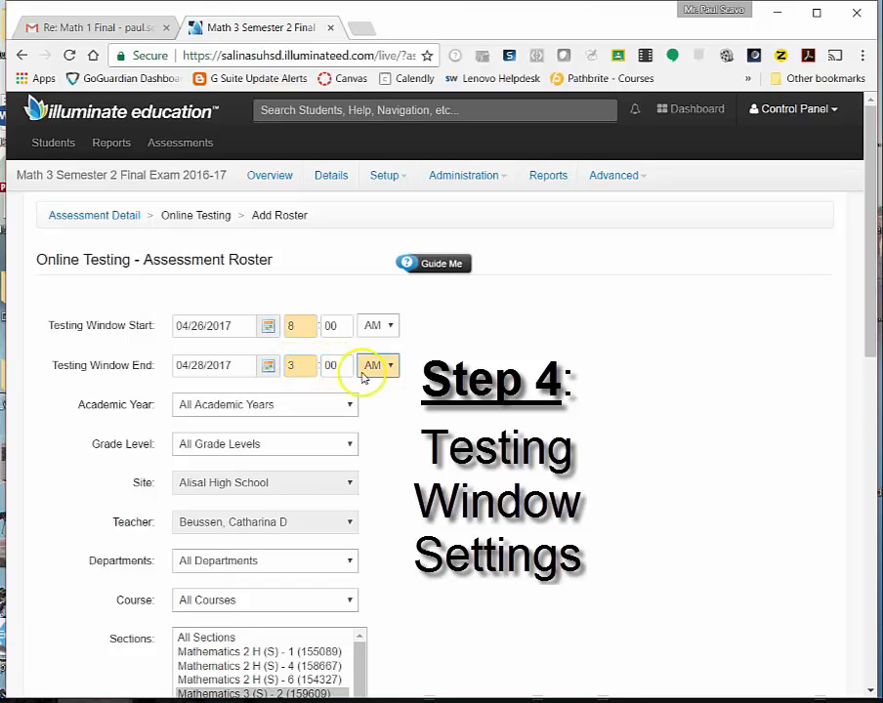
pyautogui.click(381, 365)
pyautogui.click(379, 392)
# Step: Review the roster's testing window, sections and administration settings, and save the assessment roster
pyautogui.scroll(-10, 440, 395)
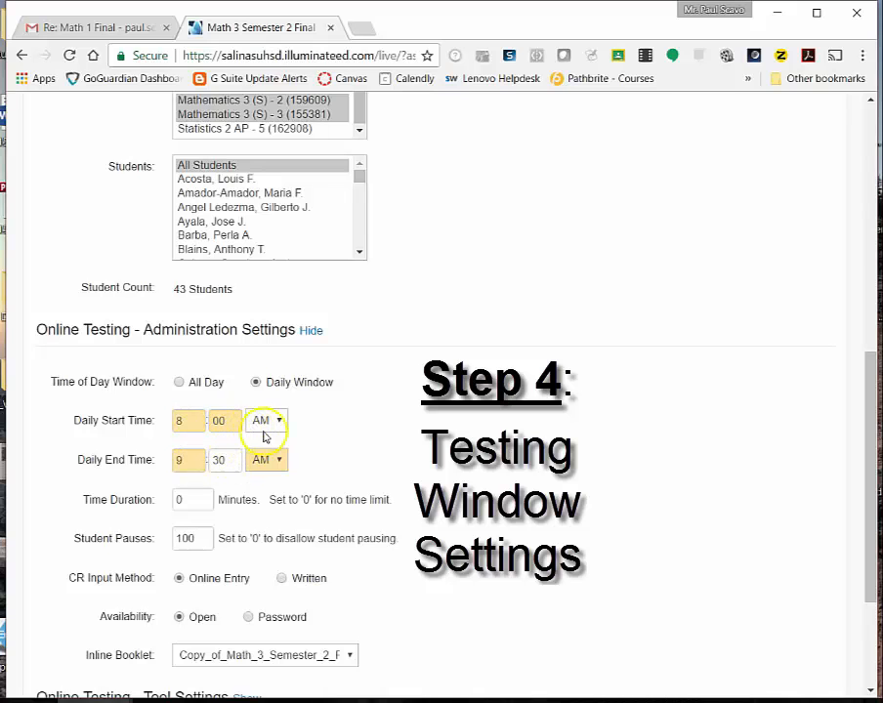
pyautogui.scroll(1, 332, 426)
pyautogui.scroll(-2, 336, 430)
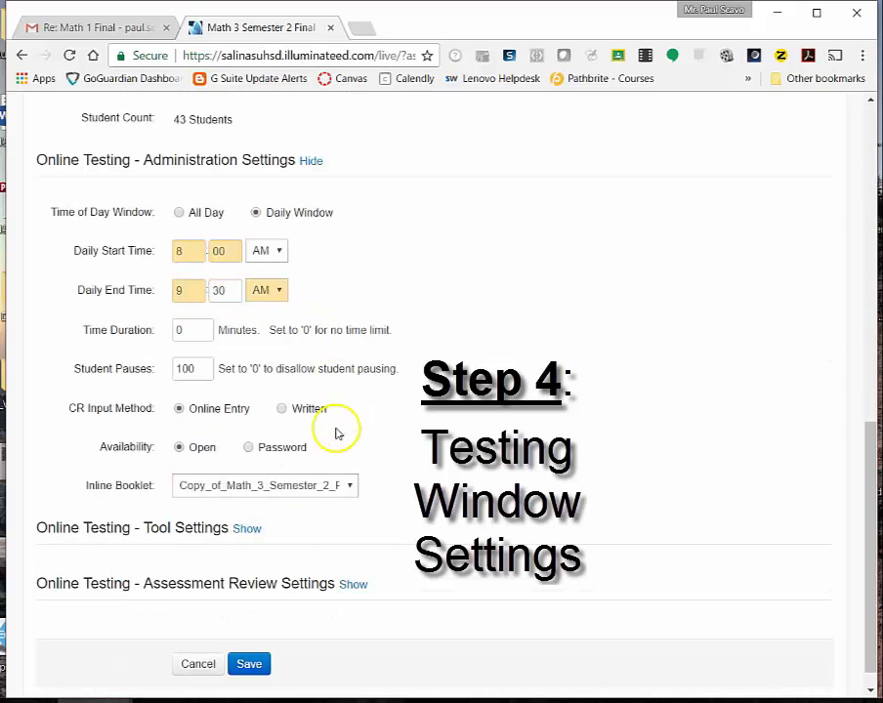
pyautogui.scroll(-1, 353, 276)
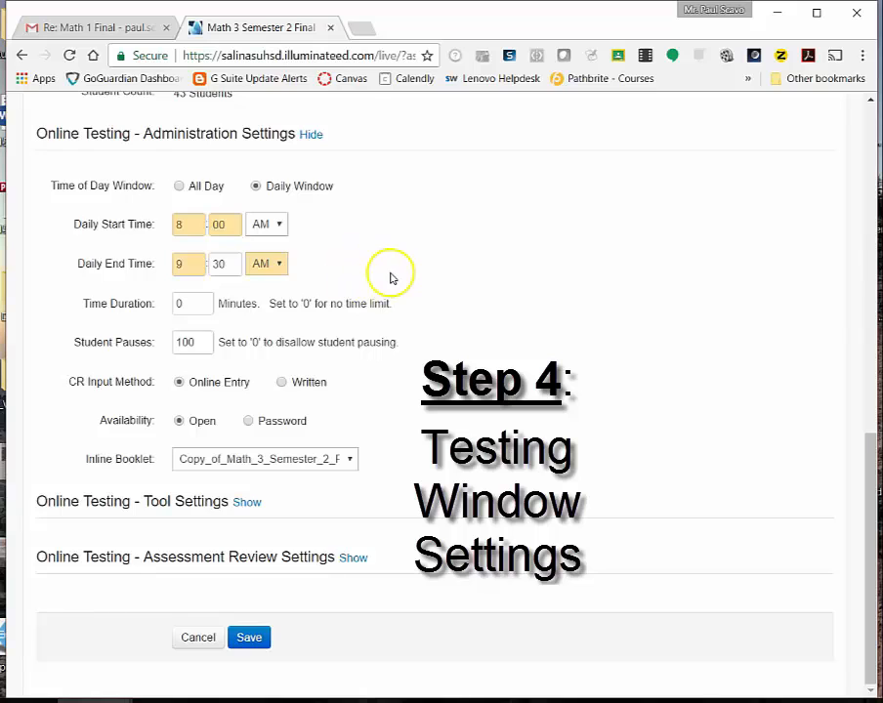
pyautogui.scroll(8, 386, 276)
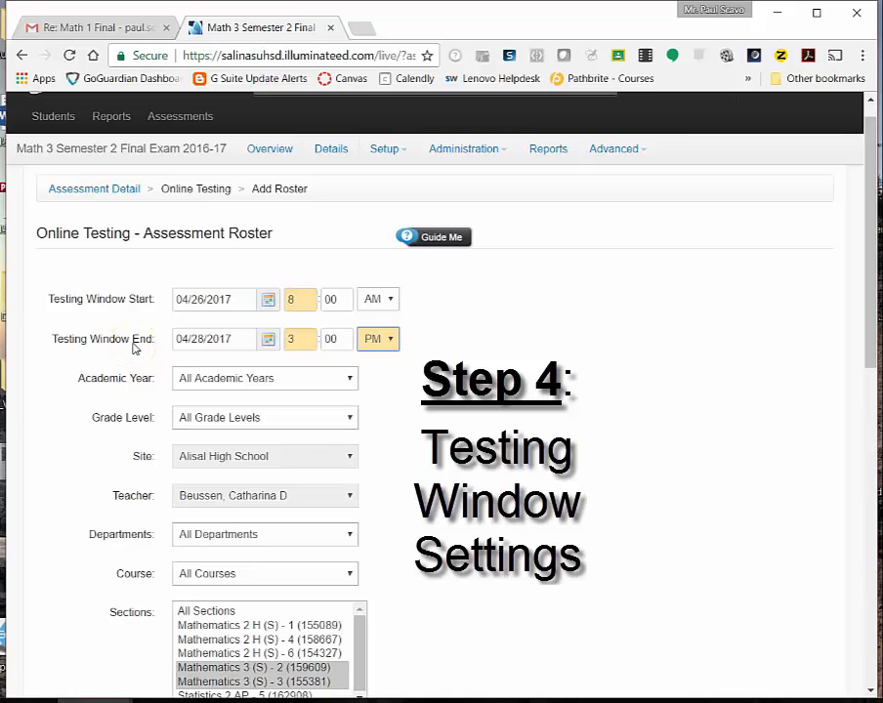
pyautogui.scroll(-2, 135, 347)
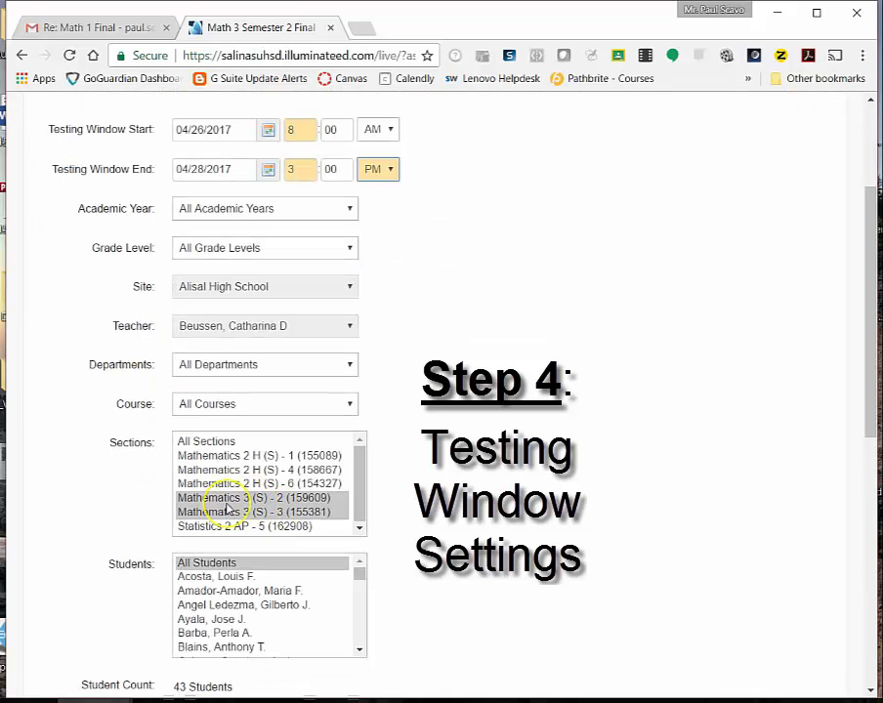
pyautogui.scroll(-4, 226, 507)
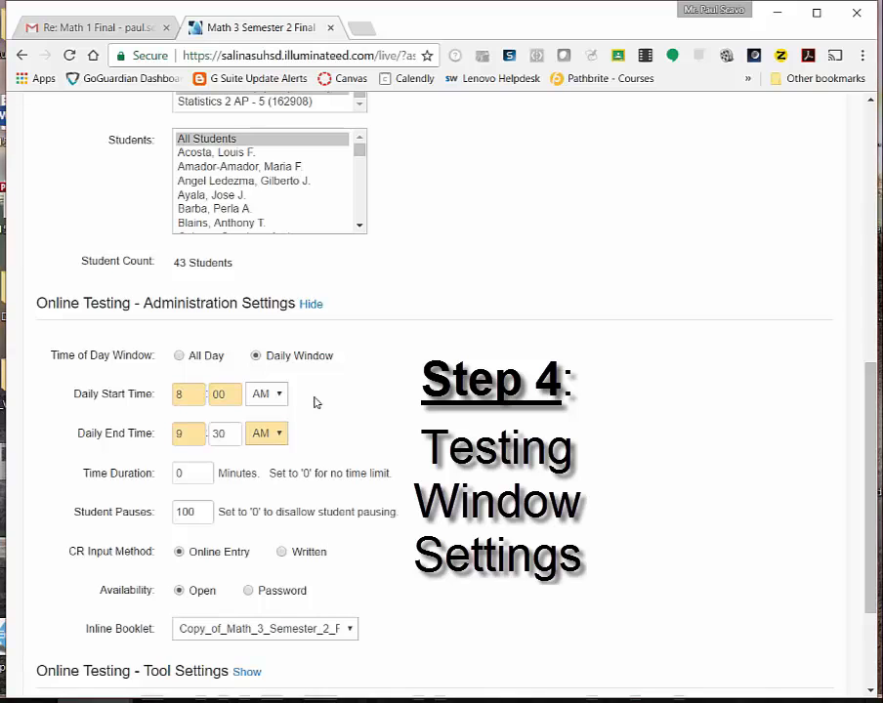
pyautogui.scroll(-2, 362, 398)
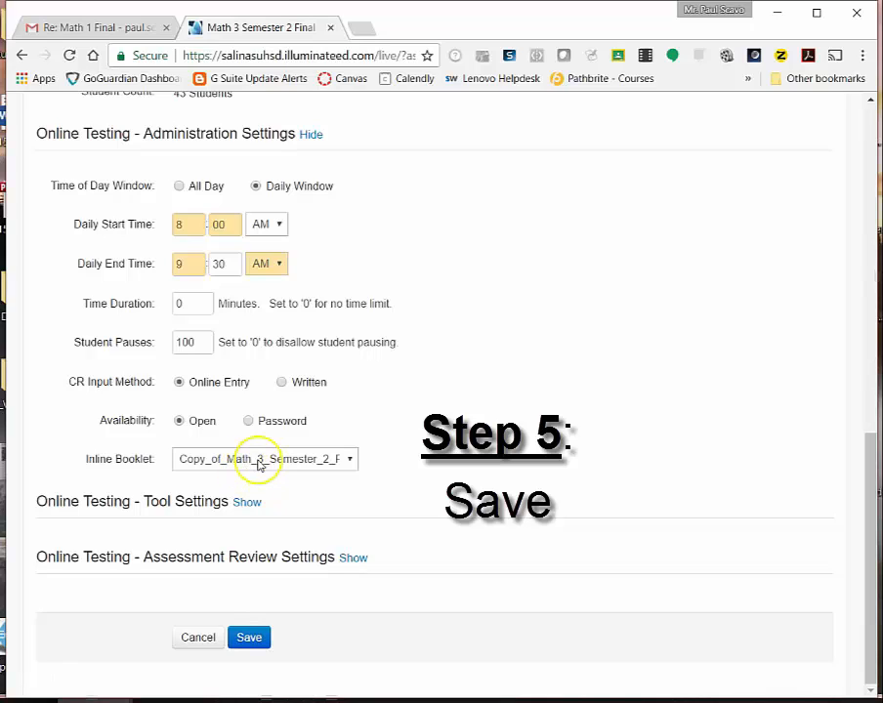
pyautogui.click(249, 638)
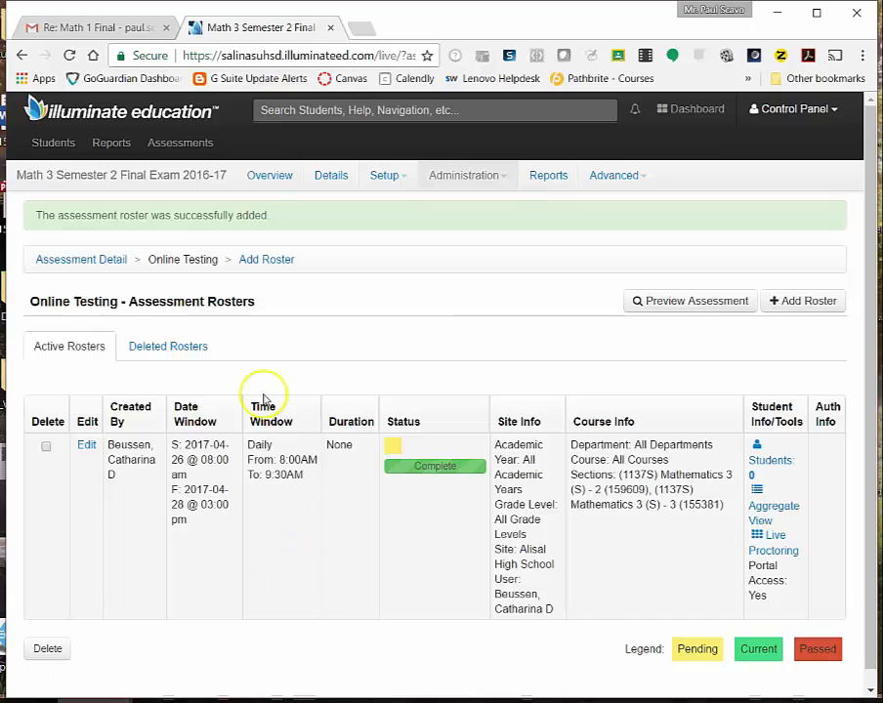
# Step: Return to the home page and open the Math 2 Semester 2 Performance Task 2016-17 from the assessments list
pyautogui.click(97, 115)
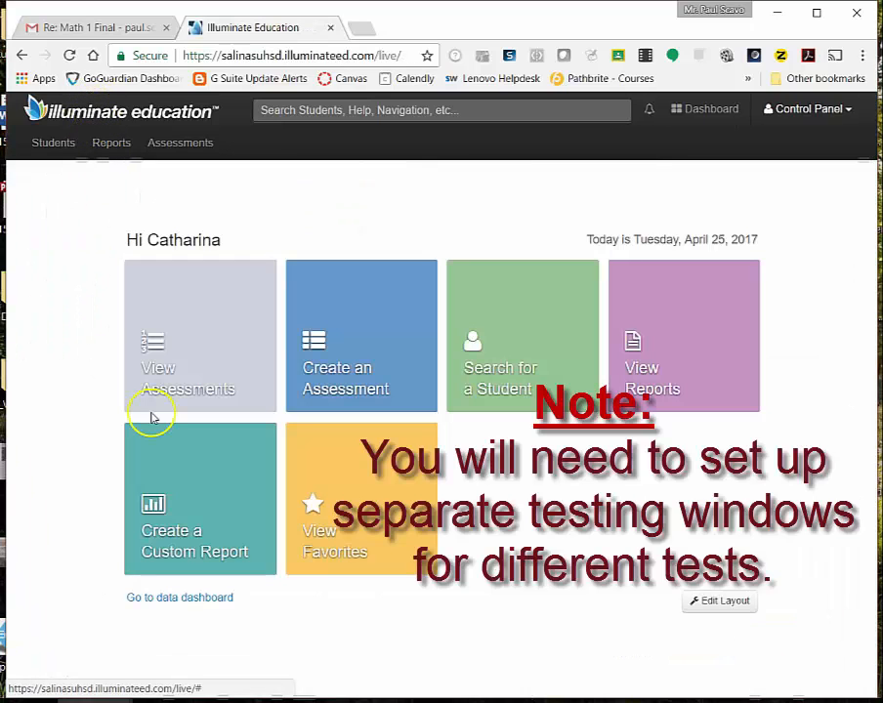
pyautogui.click(204, 339)
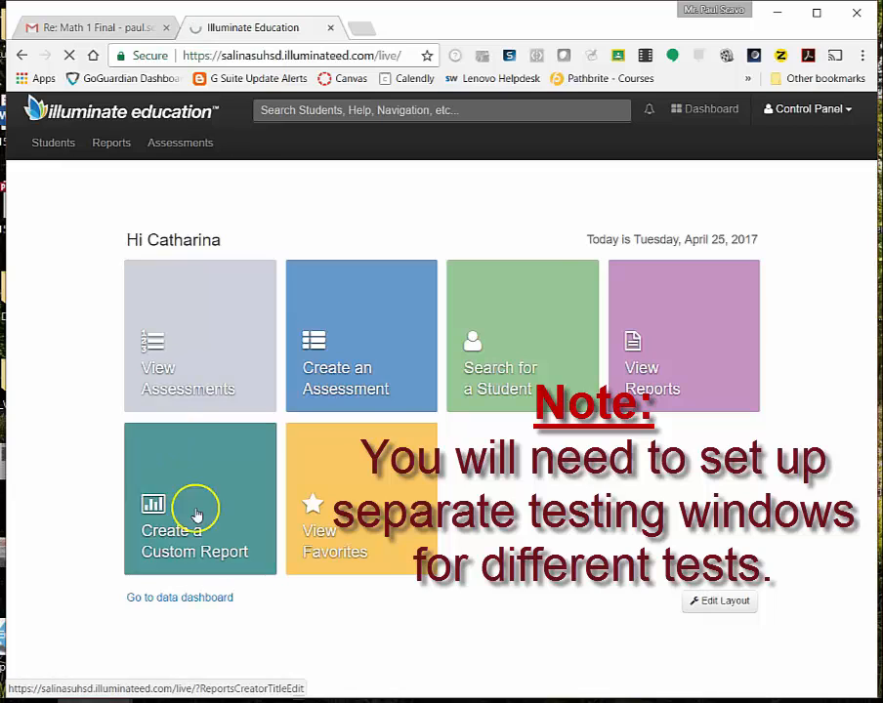
pyautogui.scroll(-3, 289, 520)
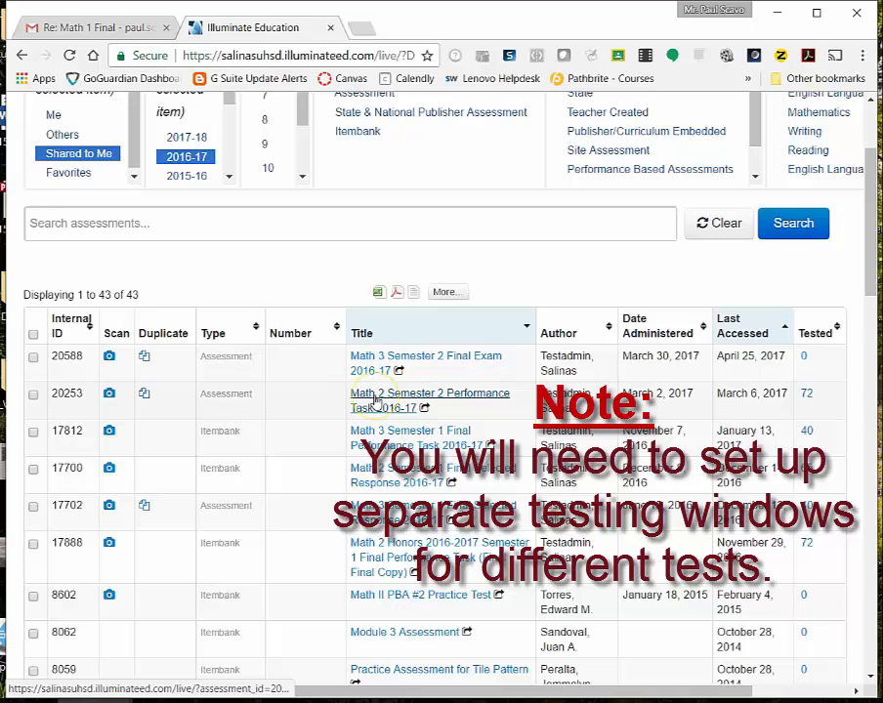
pyautogui.click(375, 399)
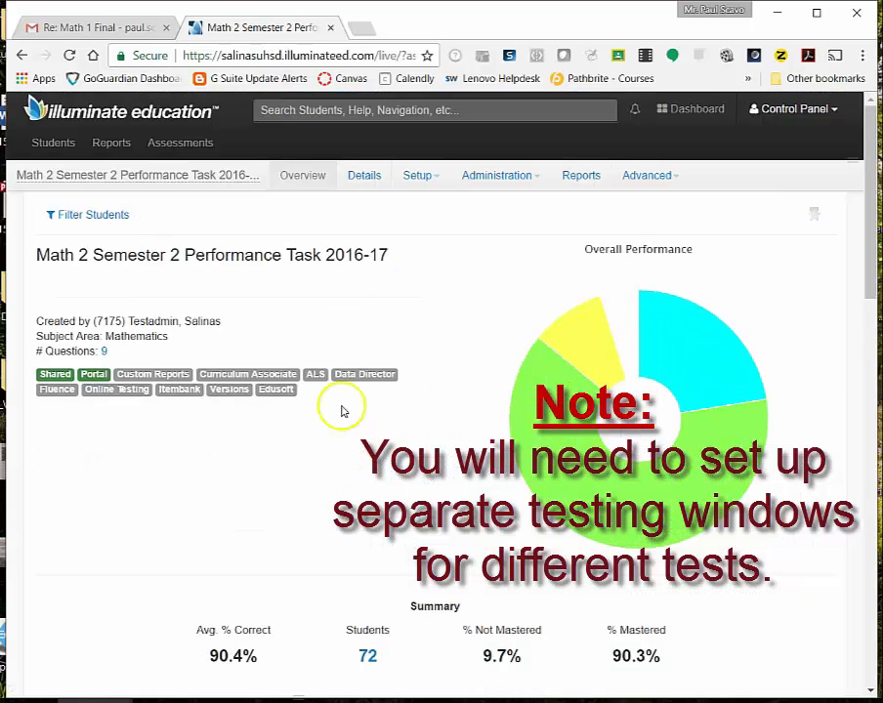
# Step: Open online testing for the Math 2 Semester 2 Performance Task and start adding an assessment roster
pyautogui.click(498, 175)
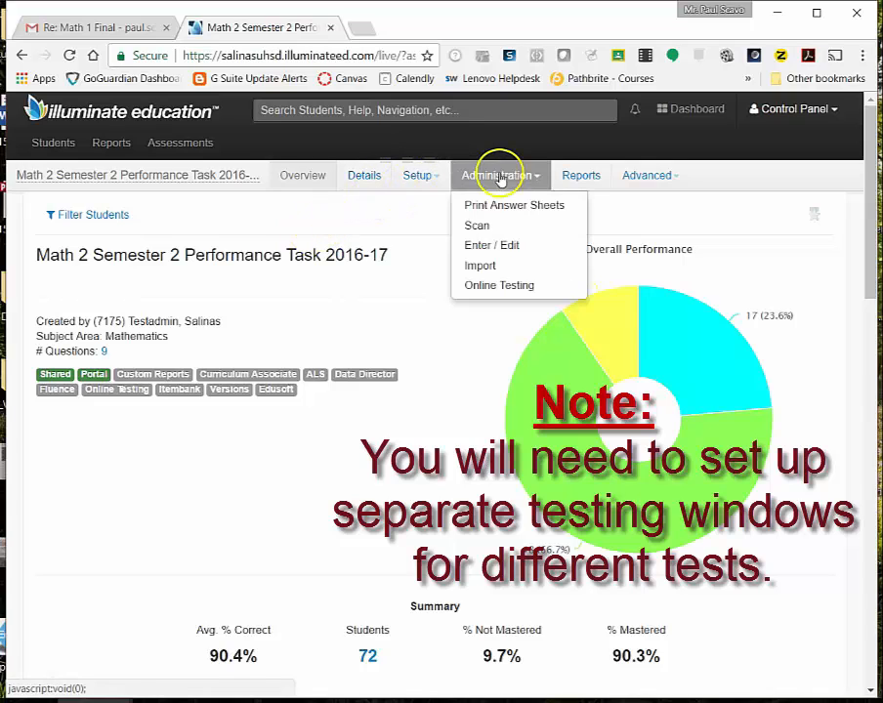
pyautogui.click(498, 287)
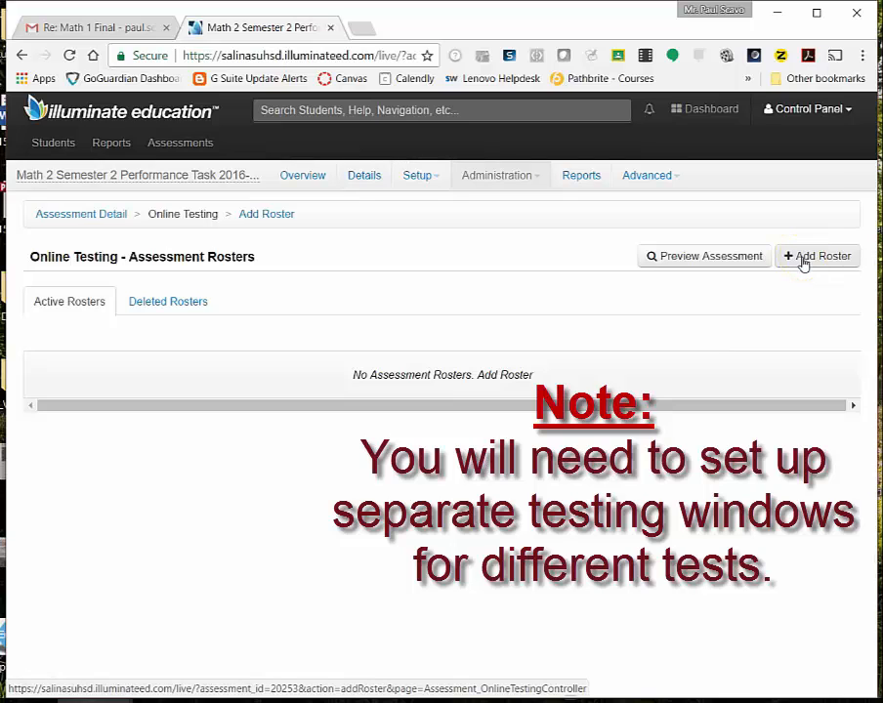
pyautogui.click(801, 262)
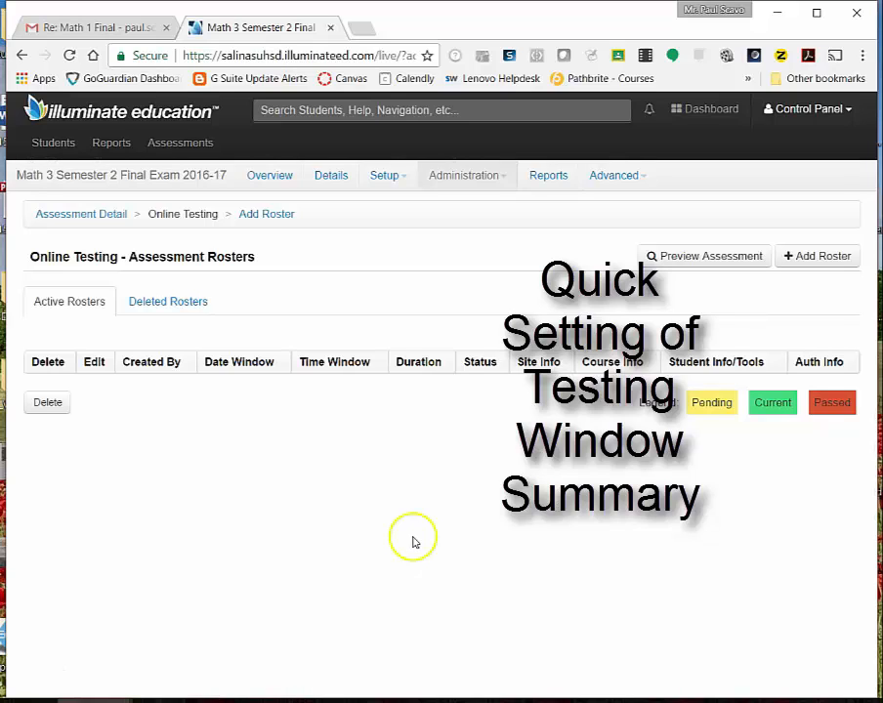
# Step: Return to the home page, open the Math 3 Semester 2 Final Exam 2016-17 from the assessments list, and start a new online testing roster
pyautogui.click(121, 121)
pyautogui.click(192, 325)
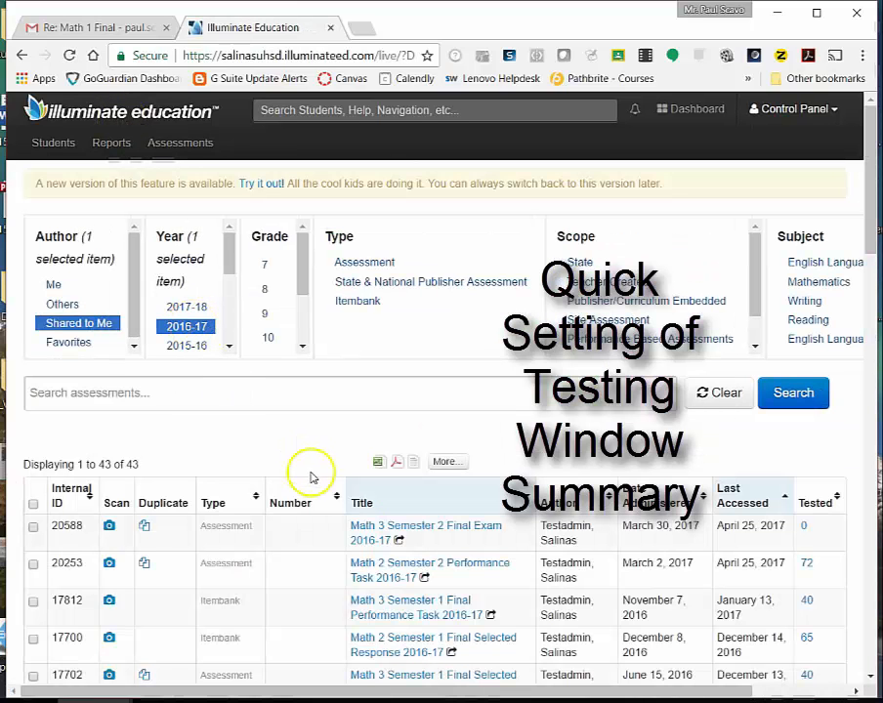
pyautogui.click(371, 533)
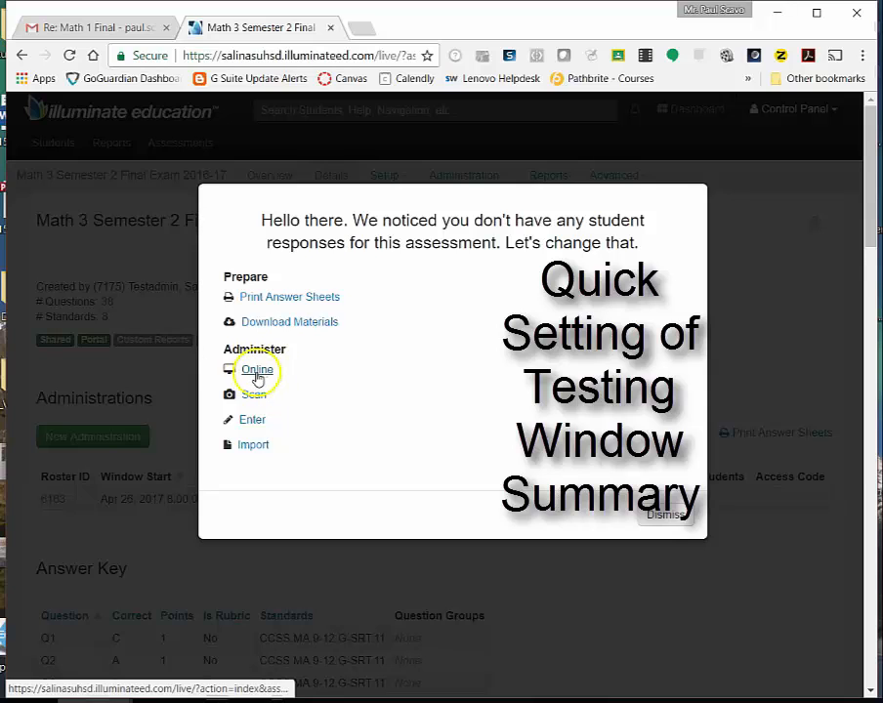
pyautogui.click(258, 372)
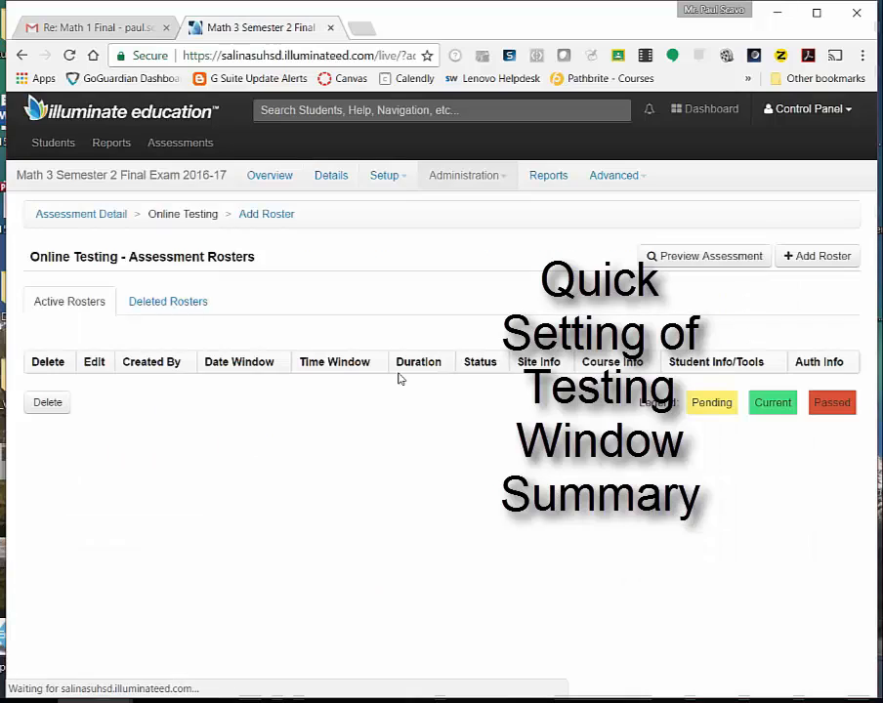
pyautogui.click(816, 258)
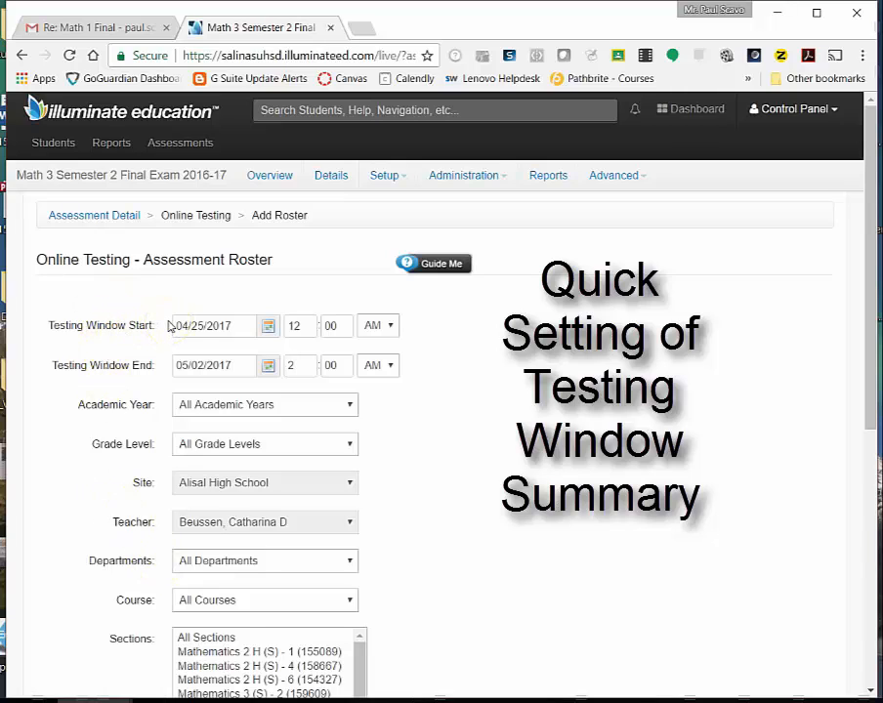
# Step: Set both the Testing Window Start and Testing Window End dates to 04/26/2017
pyautogui.click(266, 325)
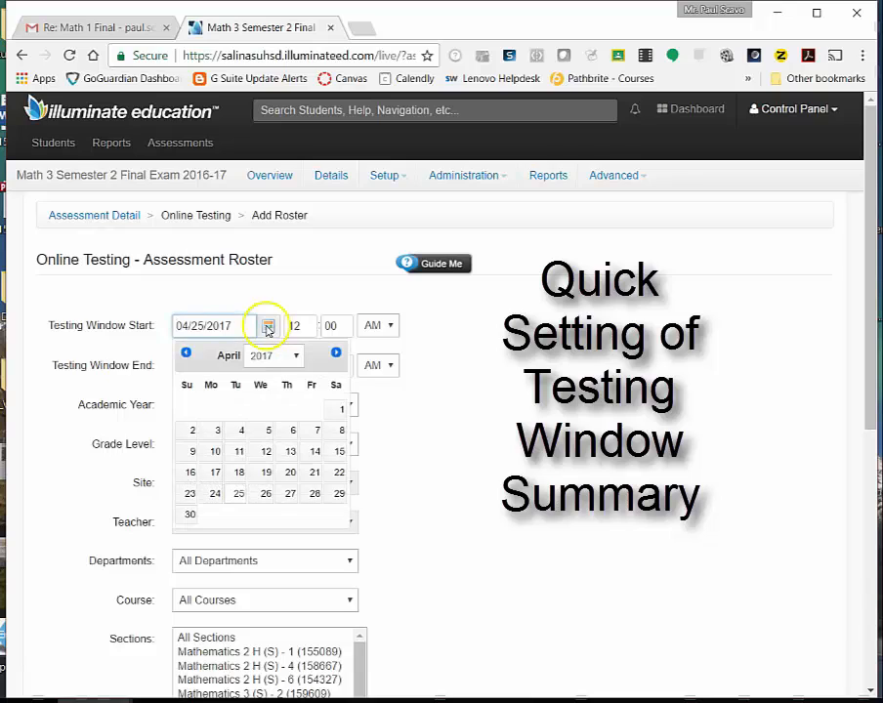
pyautogui.click(262, 496)
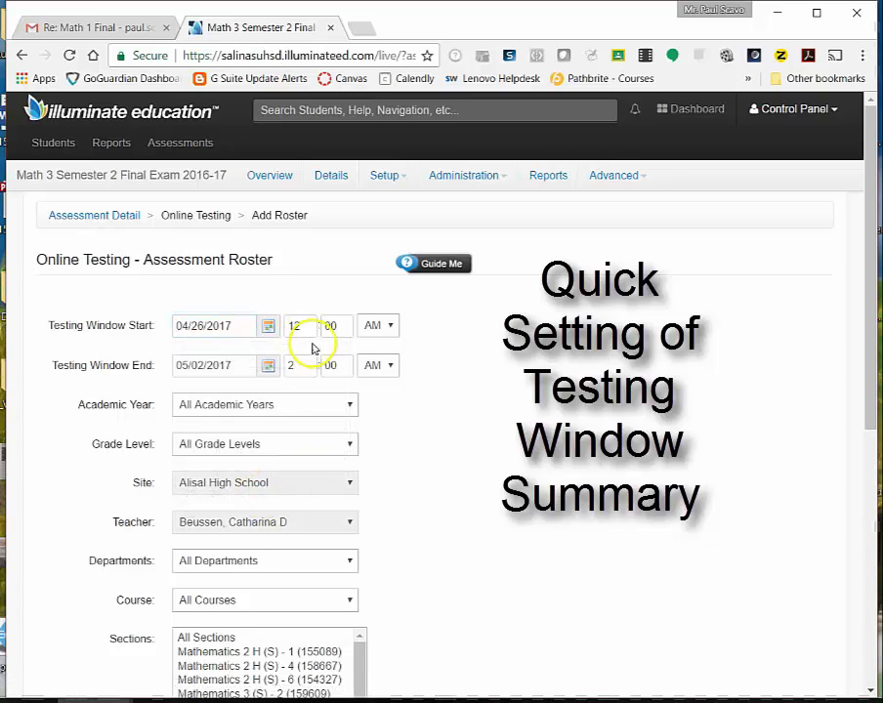
pyautogui.click(267, 367)
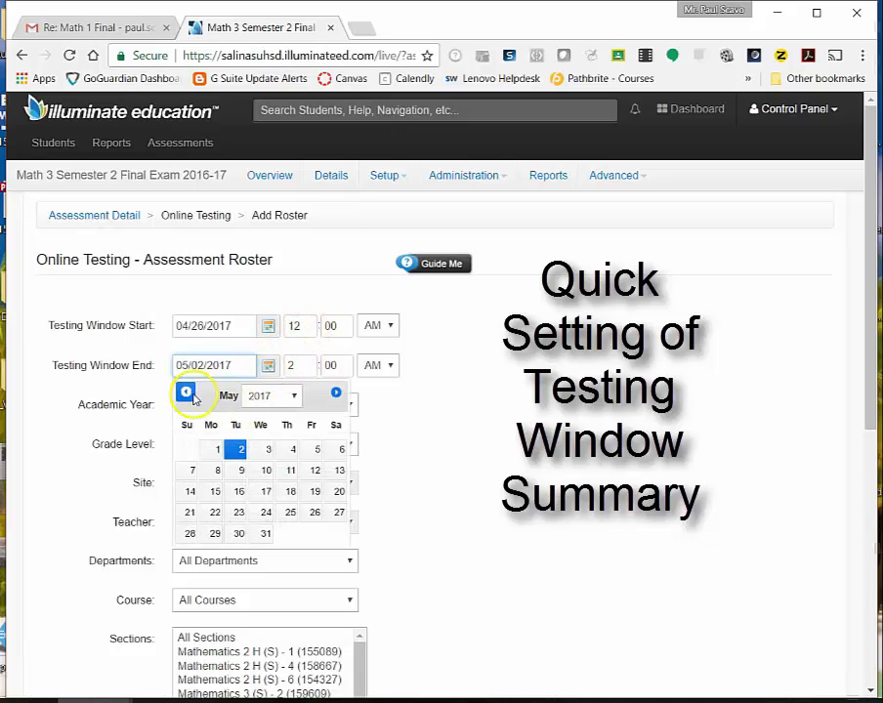
pyautogui.click(186, 392)
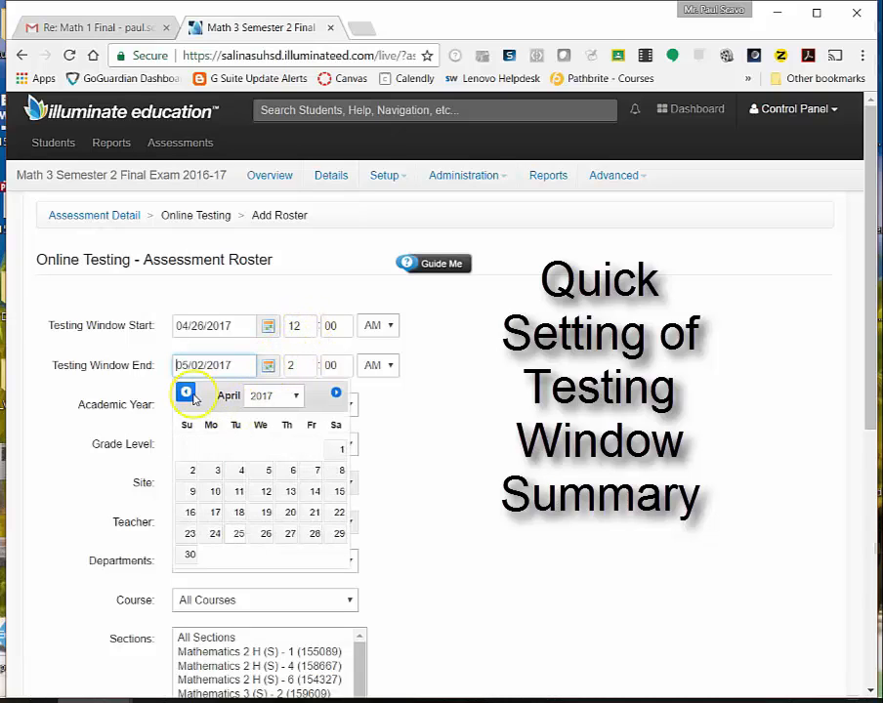
pyautogui.click(266, 536)
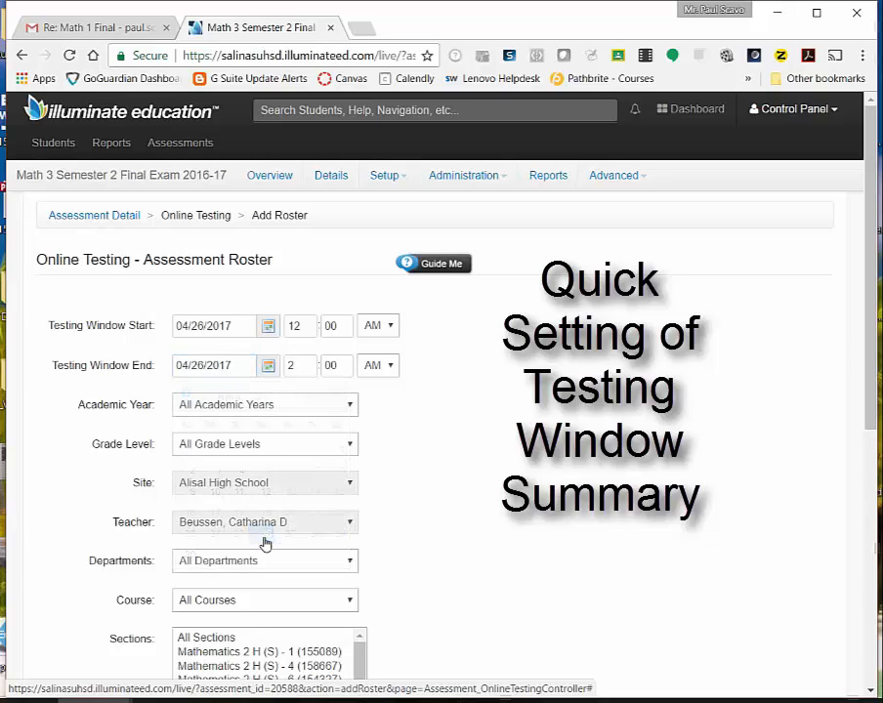
# Step: Assign the roster to both Mathematics 3 (S) sections, 2 and 3
pyautogui.scroll(-3, 400, 450)
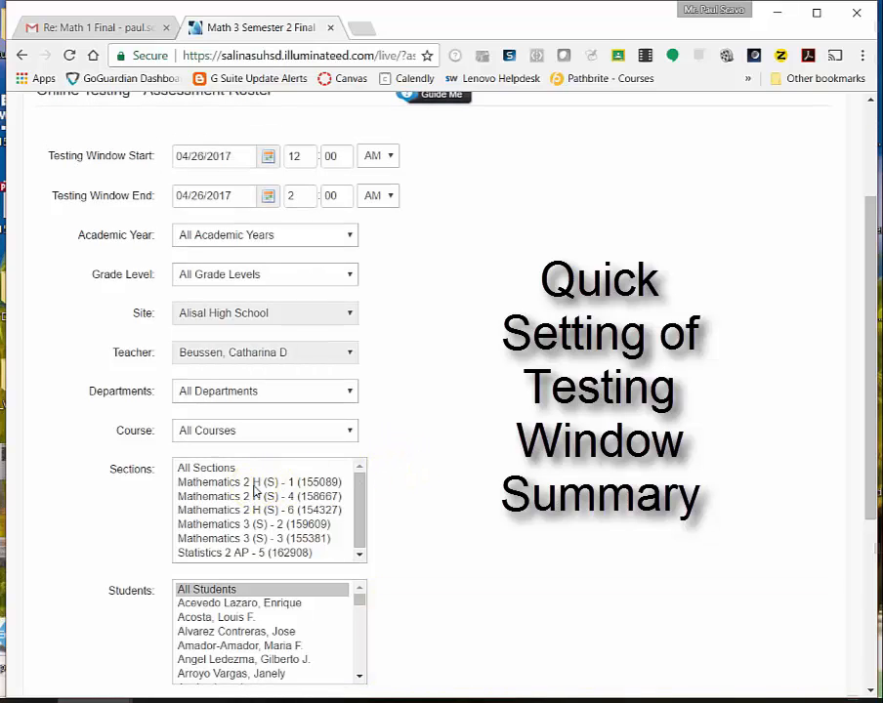
pyautogui.click(246, 524)
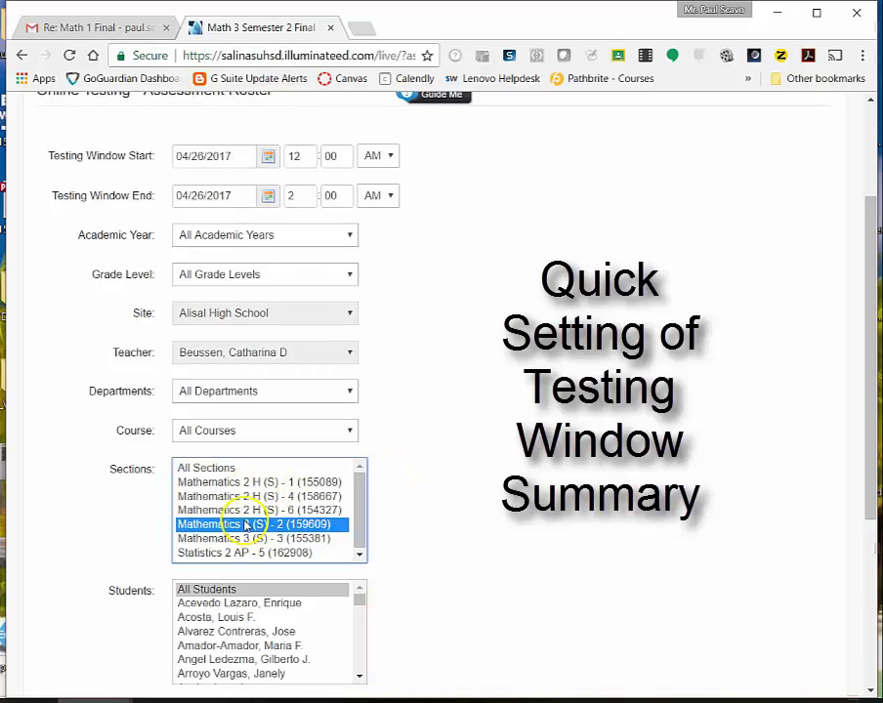
pyautogui.keyDown('ctrl'); pyautogui.click(244, 539); pyautogui.keyUp('ctrl')
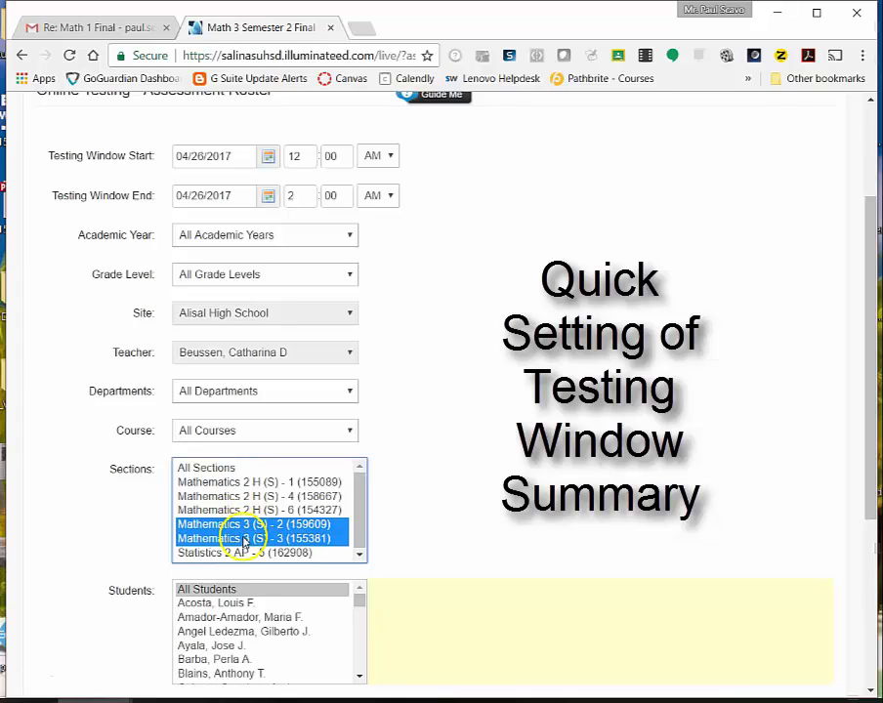
# Step: Show the roster's online testing administration settings and change the Time of Day Window to Daily Window
pyautogui.scroll(-1, 451, 519)
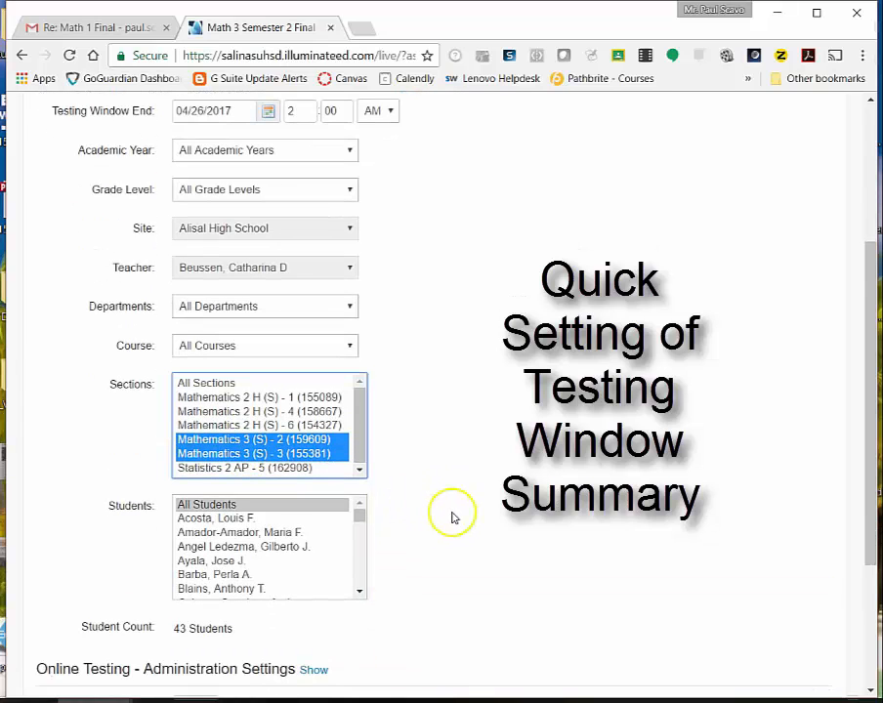
pyautogui.scroll(-1, 452, 517)
pyautogui.scroll(-2, 452, 518)
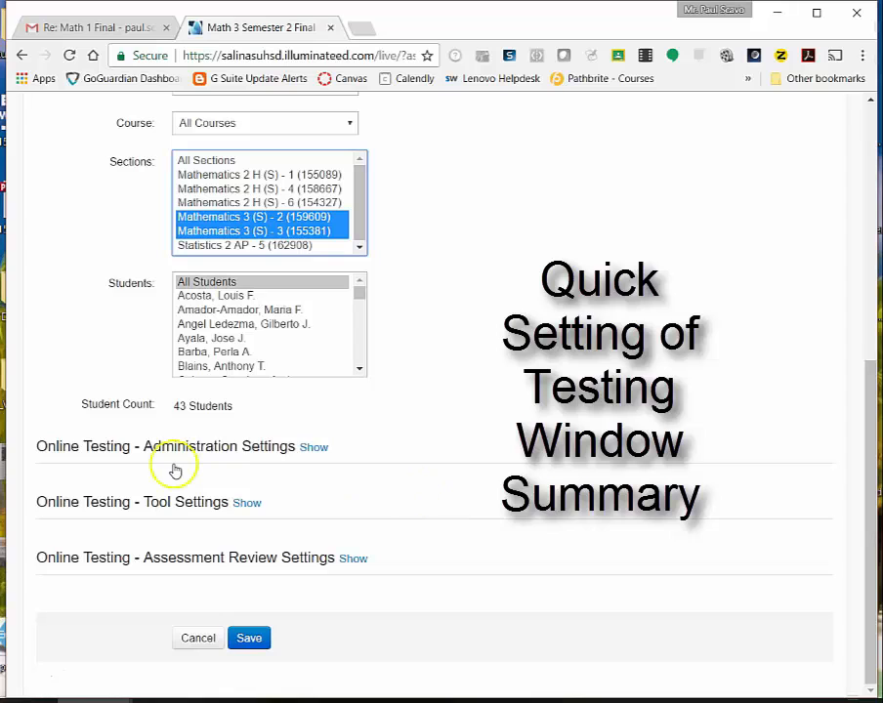
pyautogui.click(310, 453)
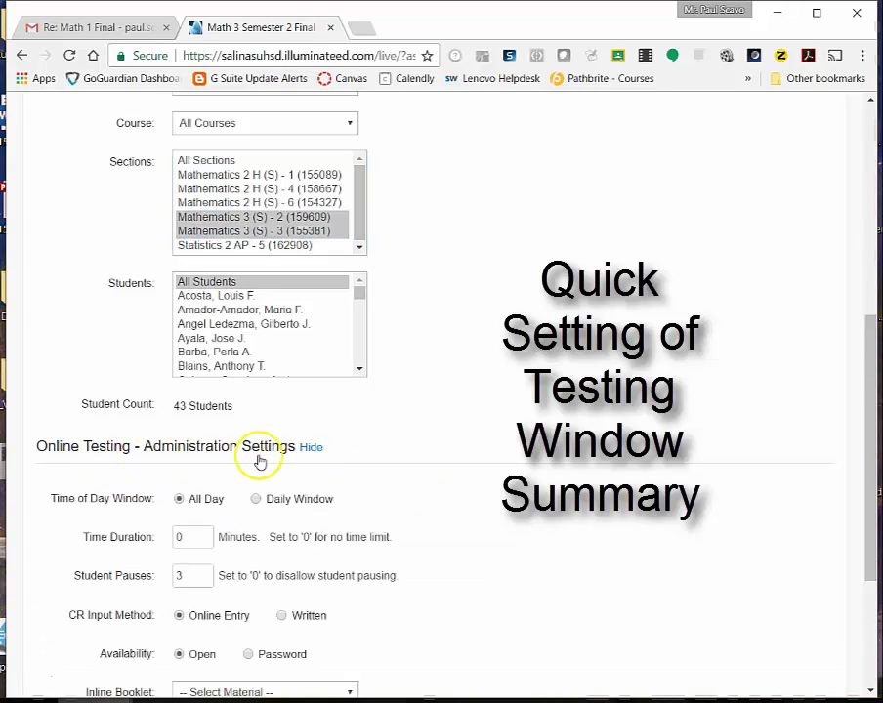
pyautogui.scroll(-2, 259, 461)
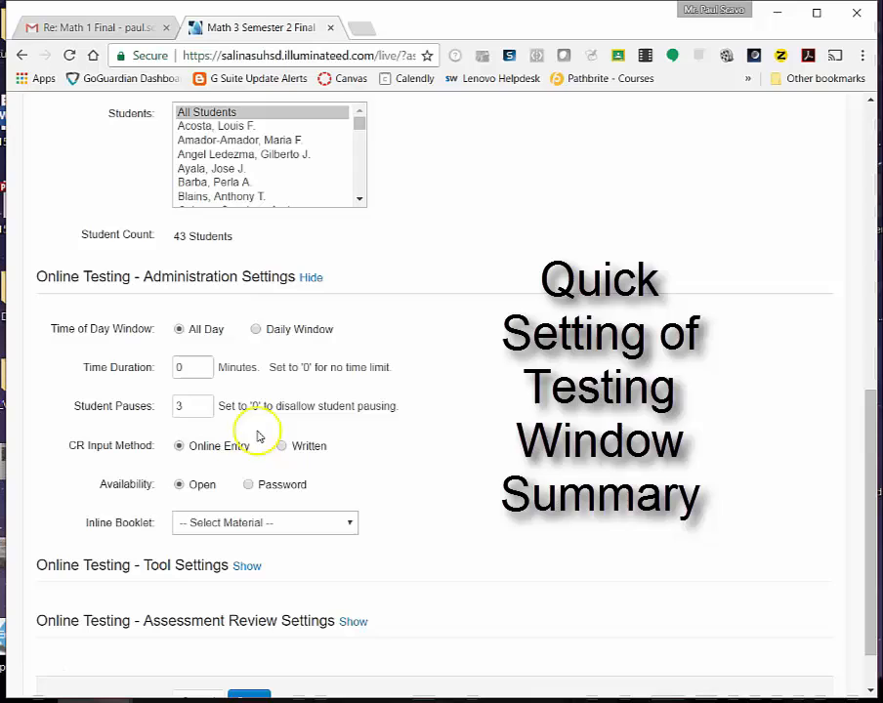
pyautogui.click(255, 330)
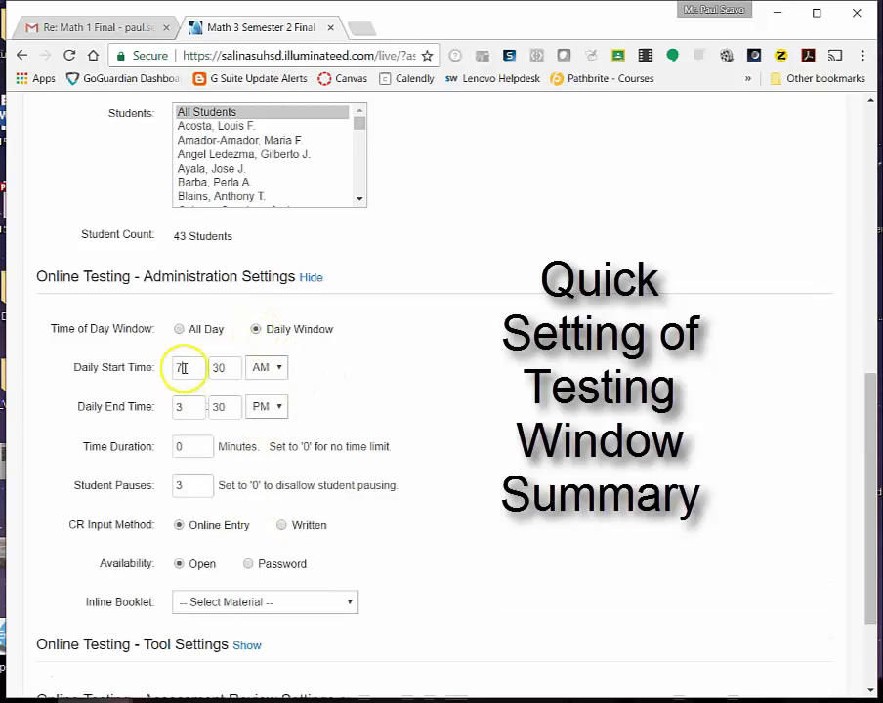
# Step: Set the Daily Start Time to 8:00 AM and the Daily End Time to 9:30 AM
pyautogui.moveTo(184, 367); pyautogui.dragTo(175, 369)
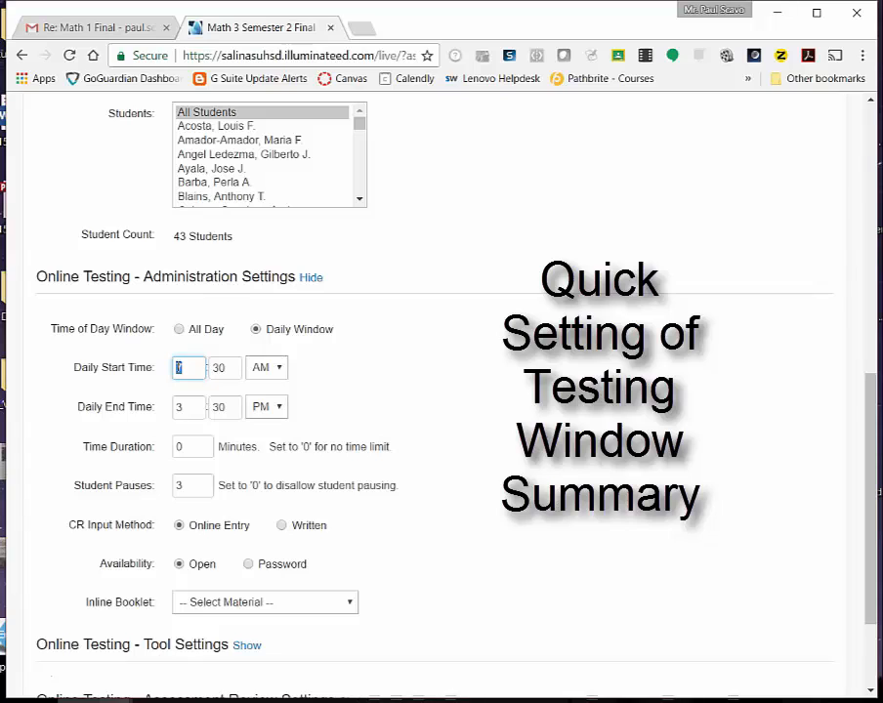
pyautogui.write('8')
pyautogui.press('Tab')
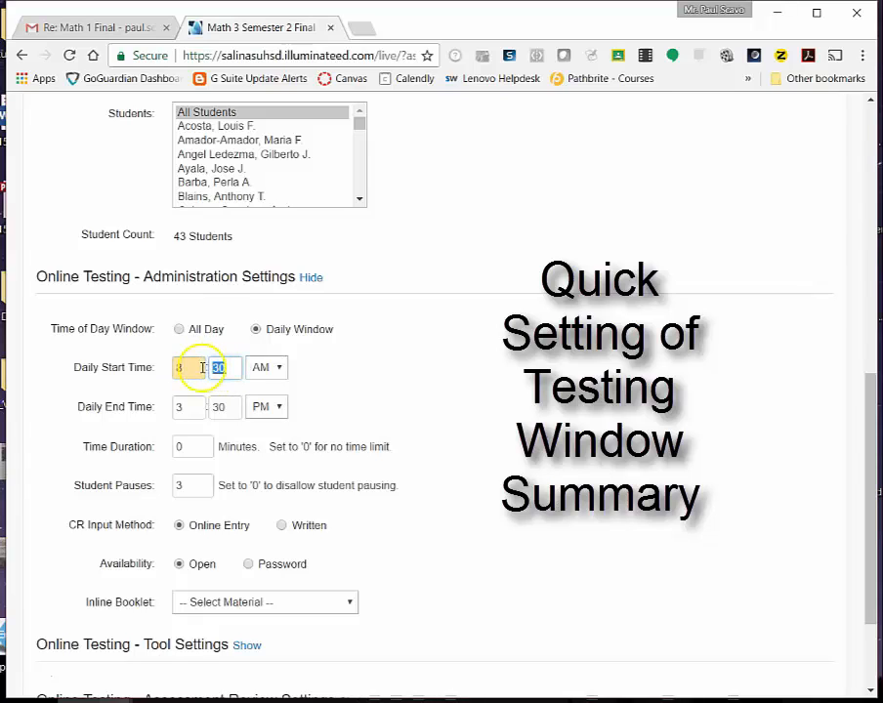
pyautogui.write('00')
pyautogui.press('Tab')
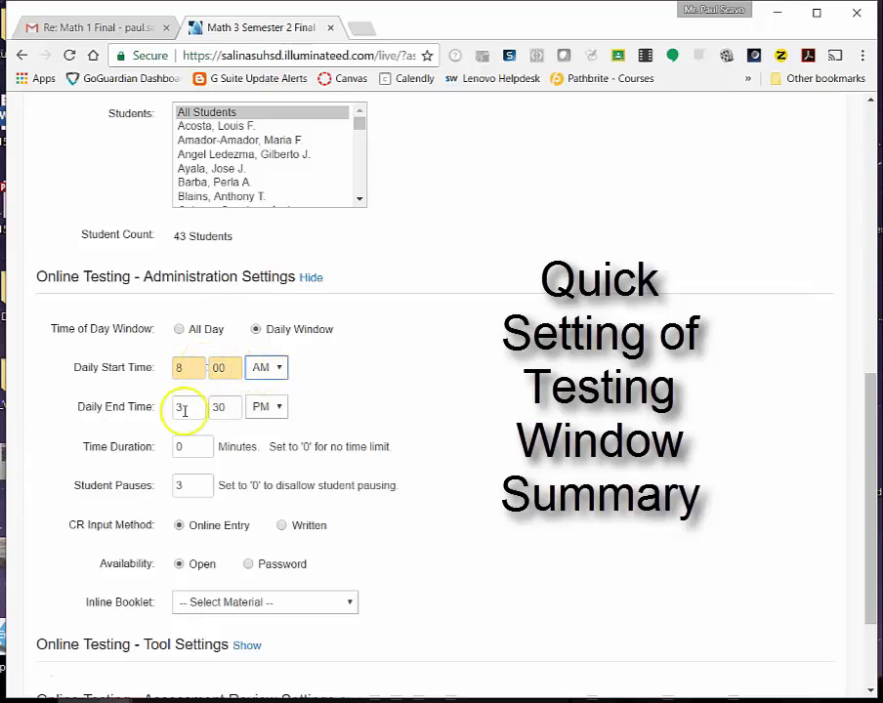
pyautogui.doubleClick(178, 408)
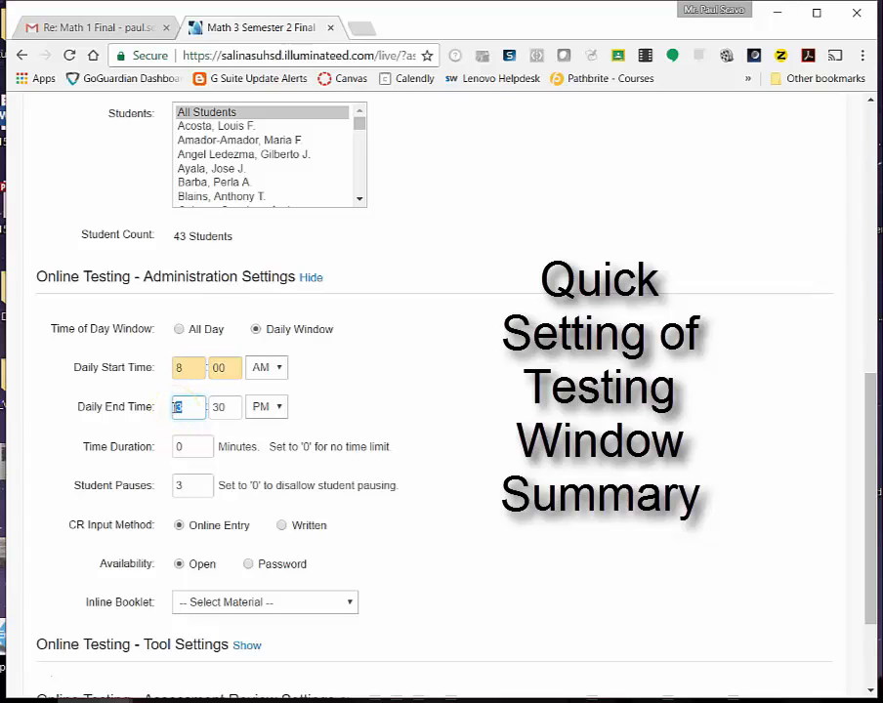
pyautogui.click(266, 406)
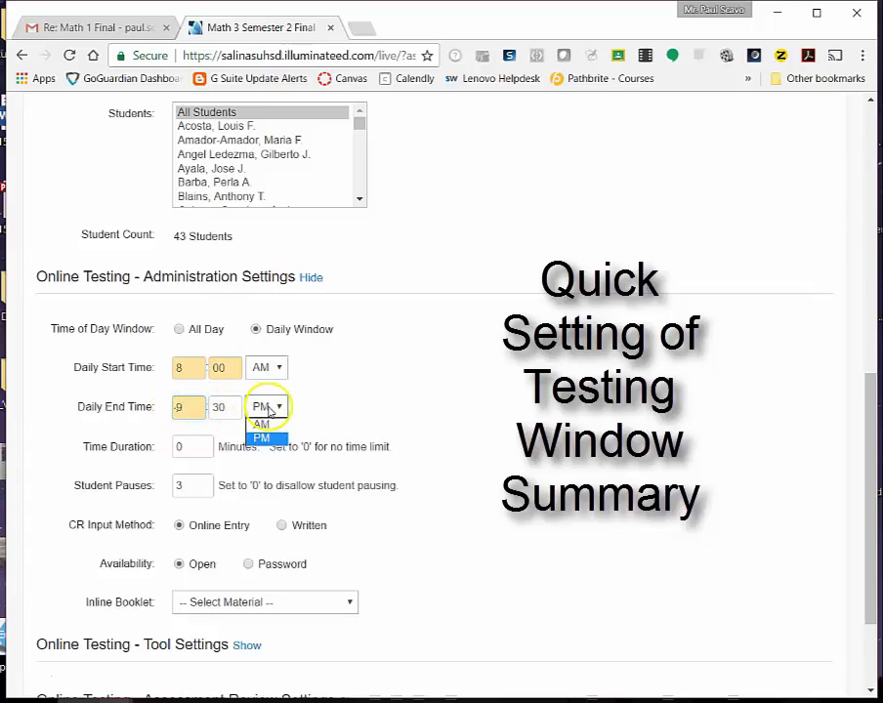
pyautogui.click(262, 418)
# Step: Allow 100 student pauses and choose Copy_of_Math_3_Semester_2_Final_2016-2017 as the inline booklet
pyautogui.doubleClick(198, 487)
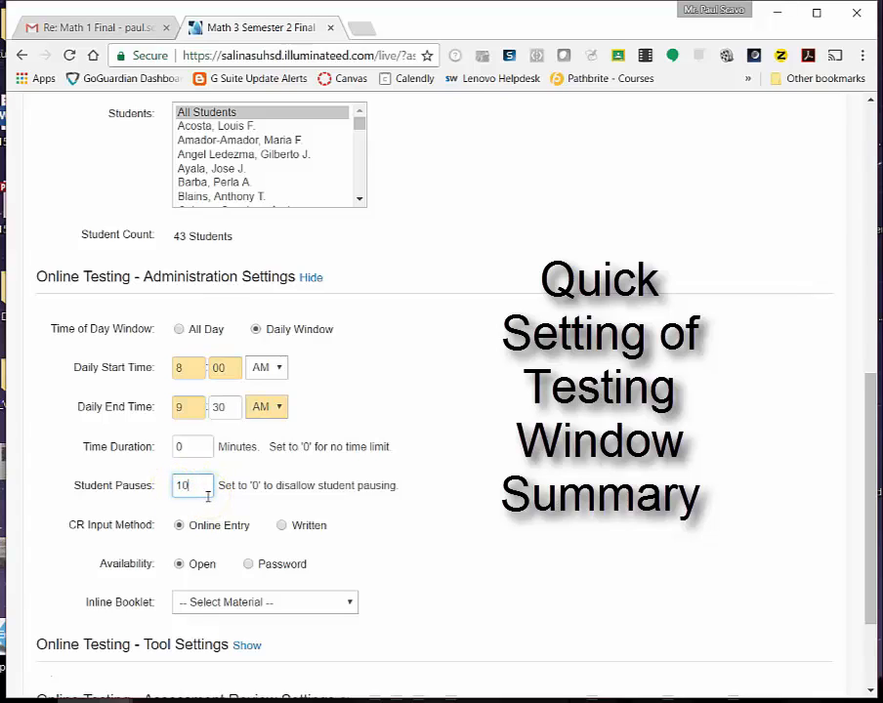
pyautogui.click(276, 479)
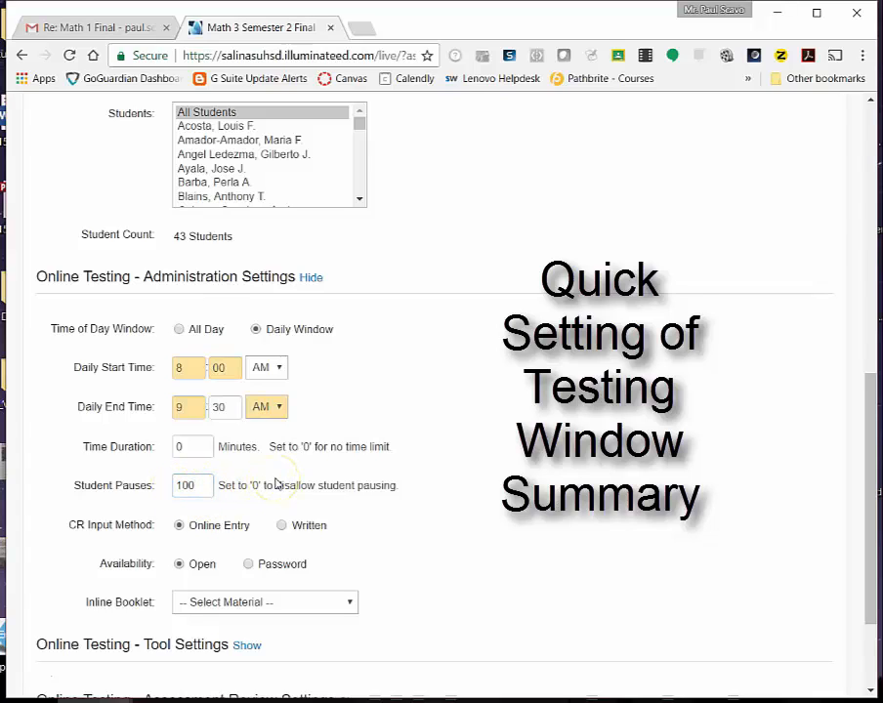
pyautogui.scroll(-1, 278, 483)
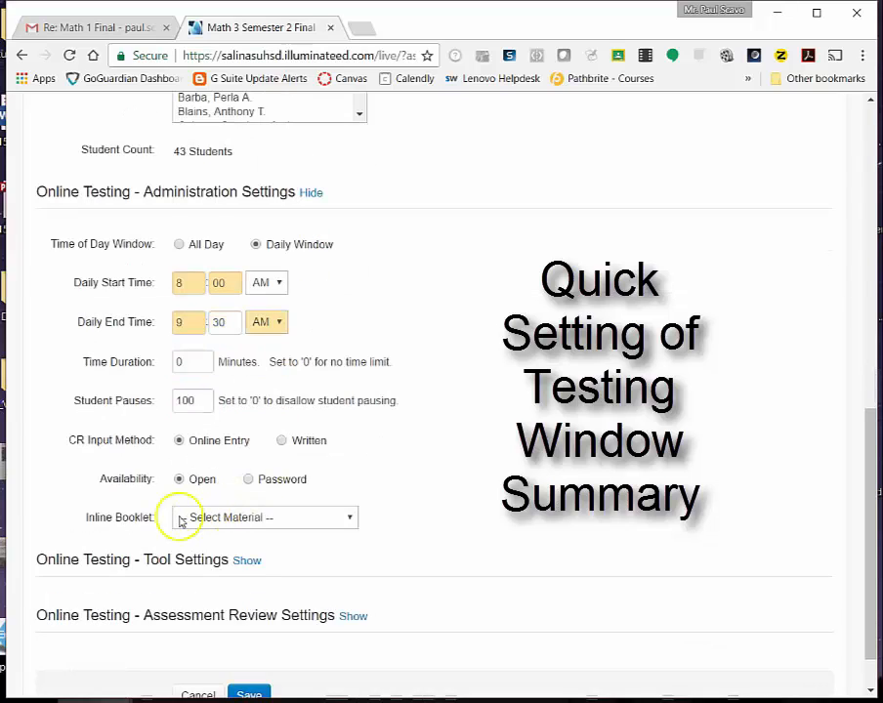
pyautogui.click(253, 521)
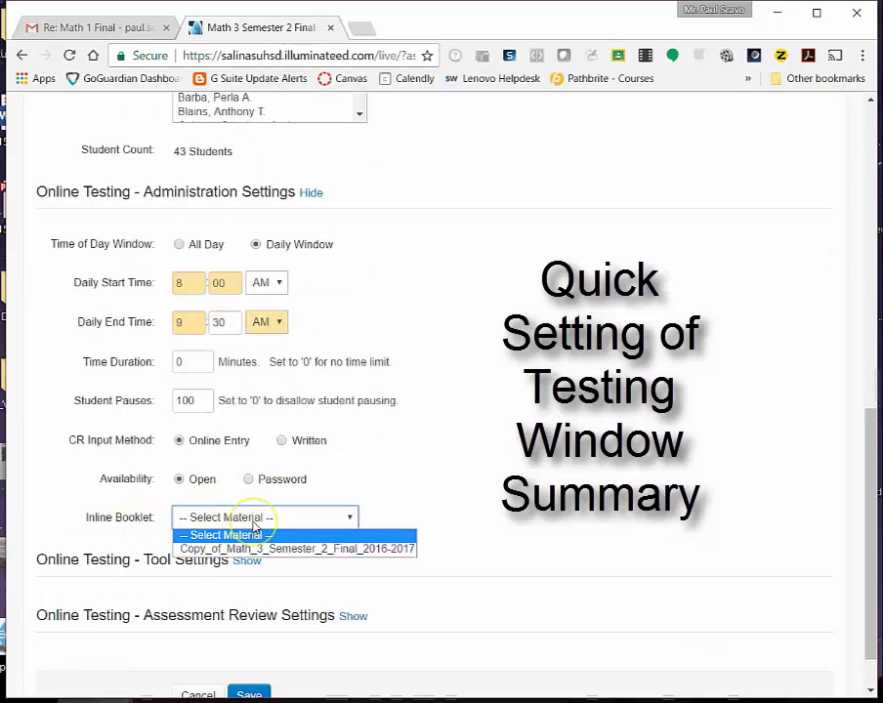
pyautogui.click(260, 546)
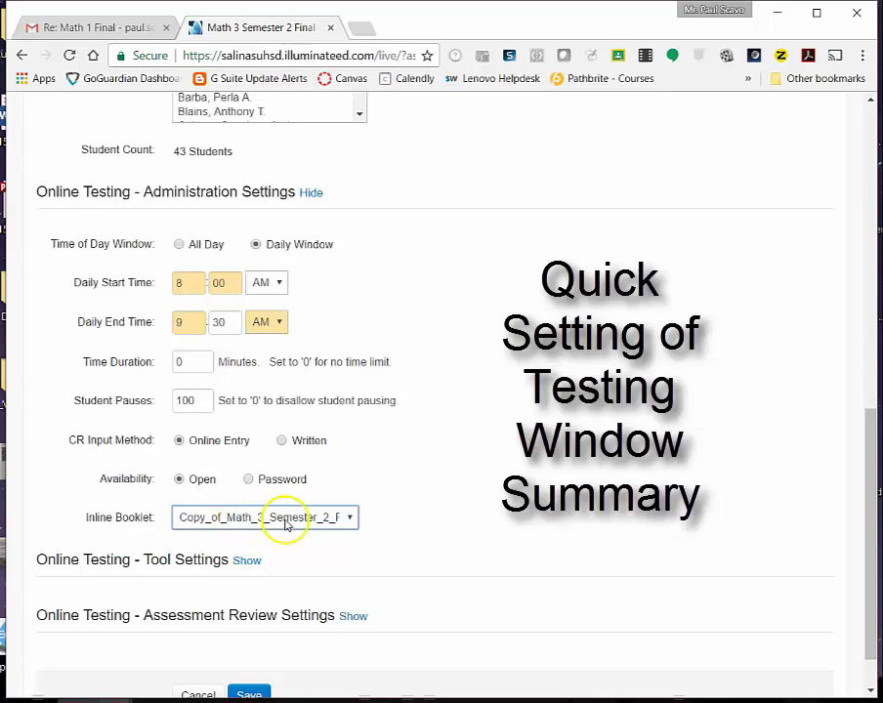
pyautogui.scroll(-1, 287, 520)
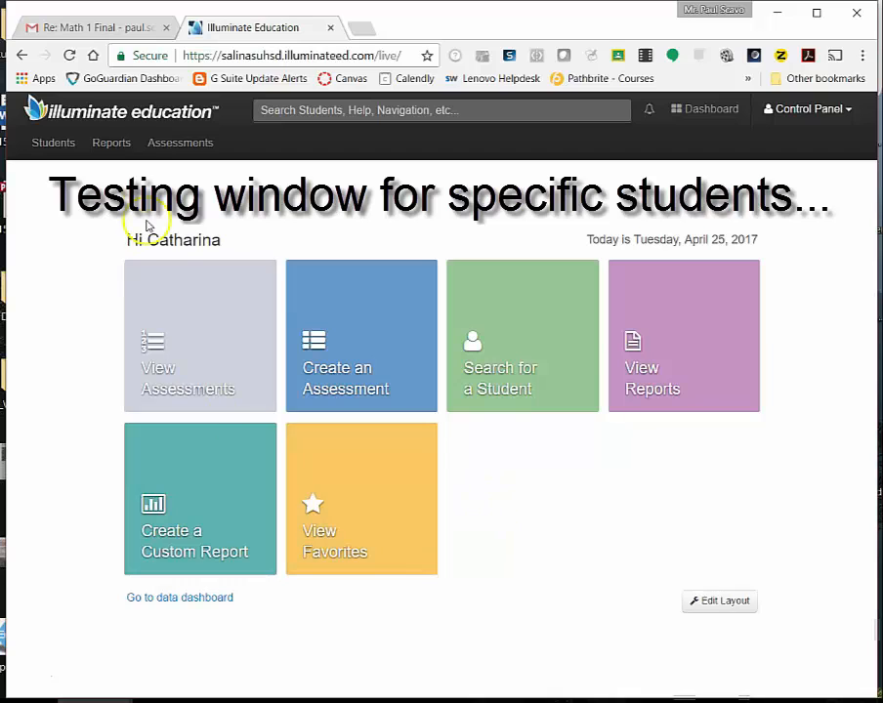
# Step: From the home page, reopen the Math 3 Semester 2 Final Exam's online testing and start another roster for specific students
pyautogui.click(119, 115)
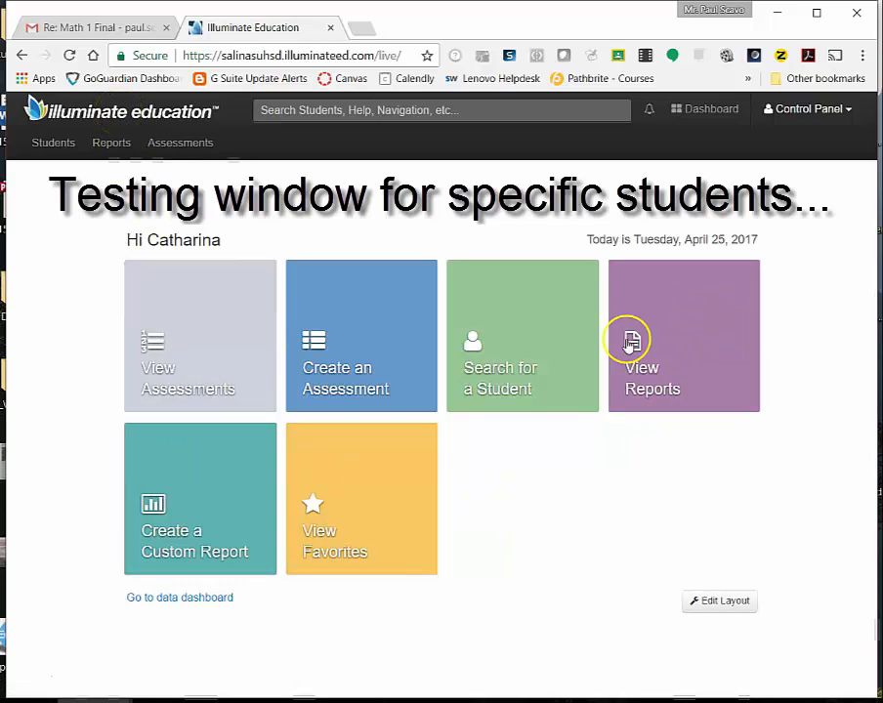
pyautogui.click(186, 340)
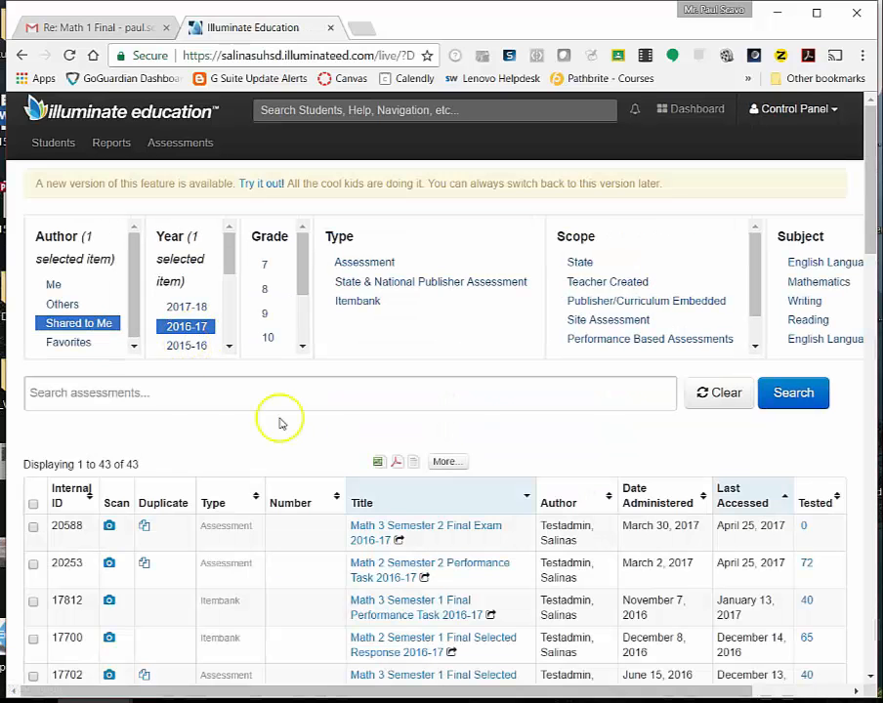
pyautogui.click(384, 532)
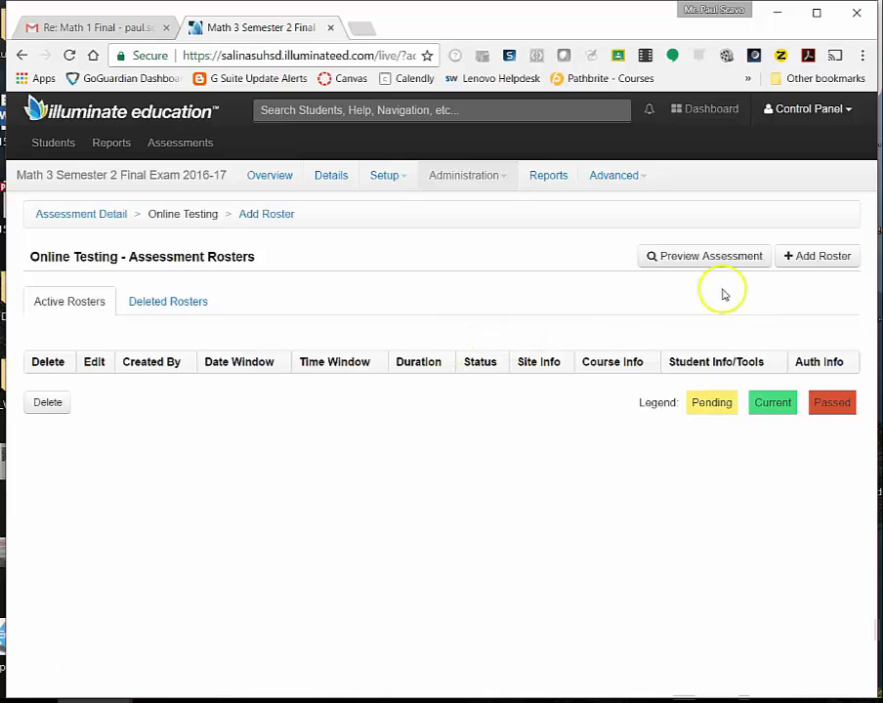
pyautogui.click(814, 258)
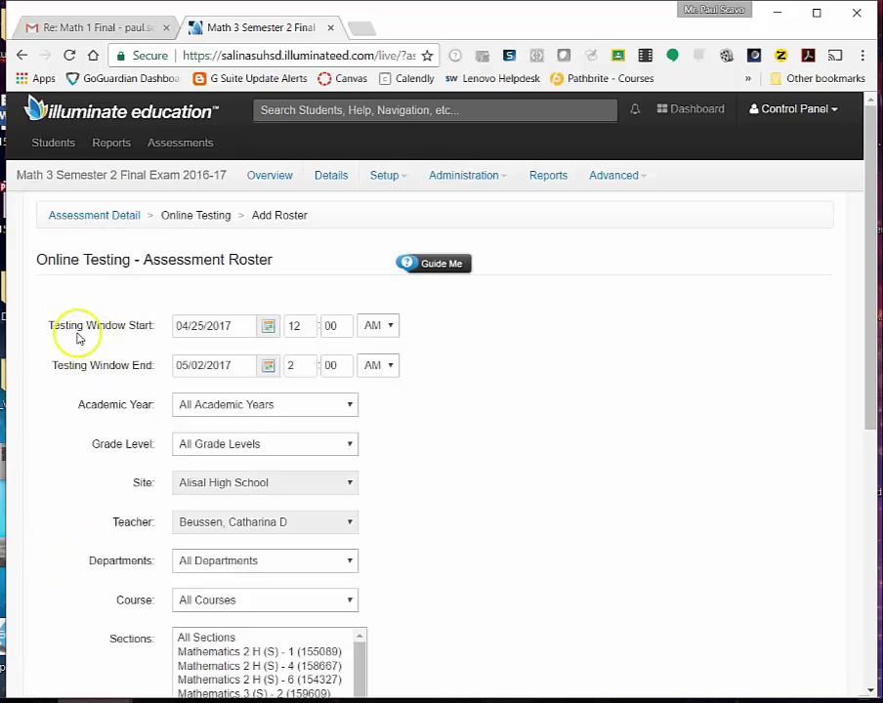
# Step: Set the roster's testing window to start on 04/26/2017 and end on 04/27/2017
pyautogui.click(266, 326)
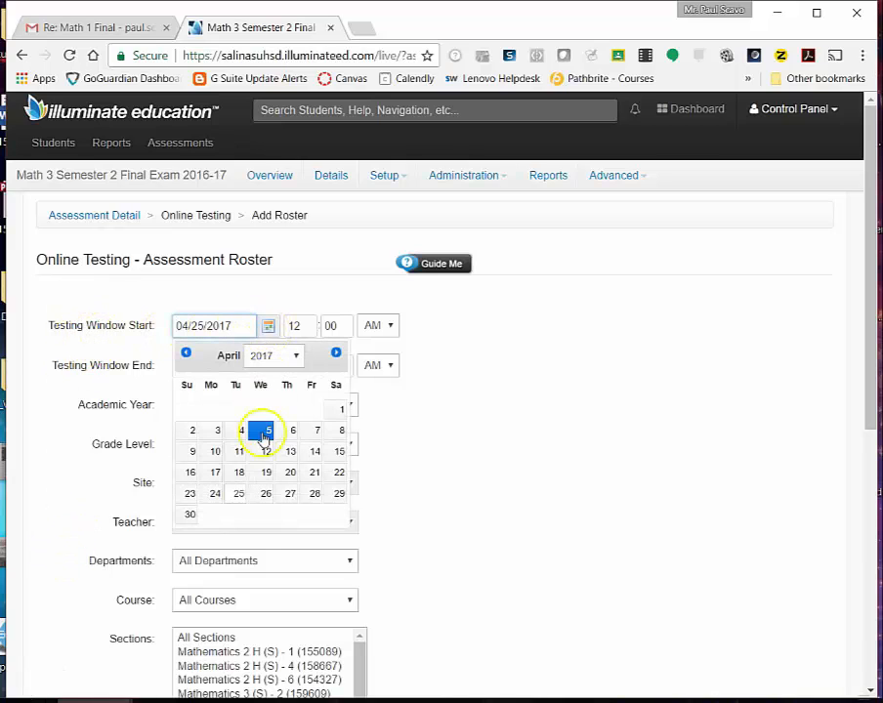
pyautogui.click(262, 495)
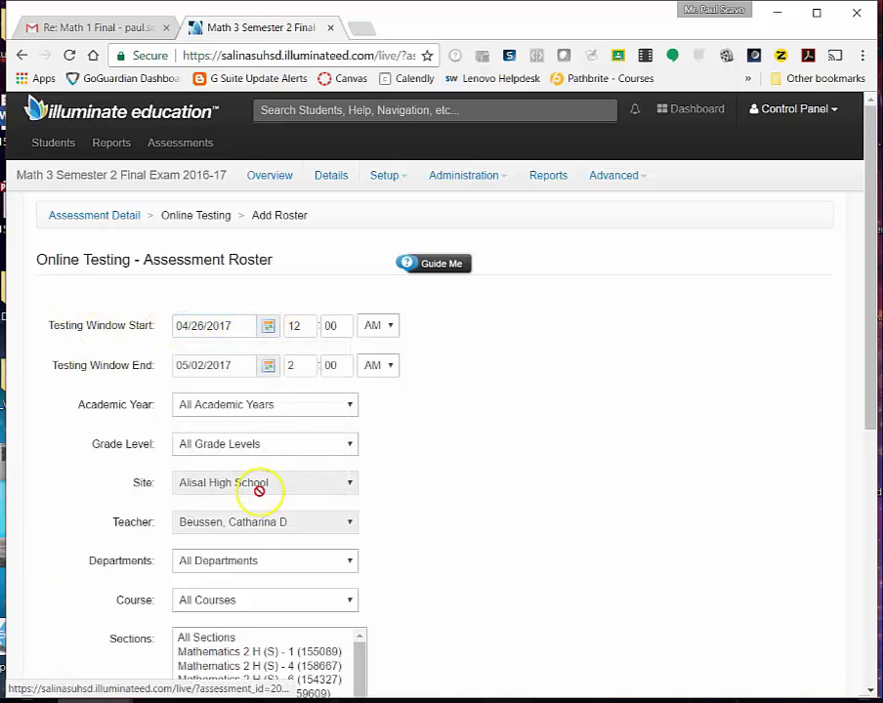
pyautogui.click(268, 367)
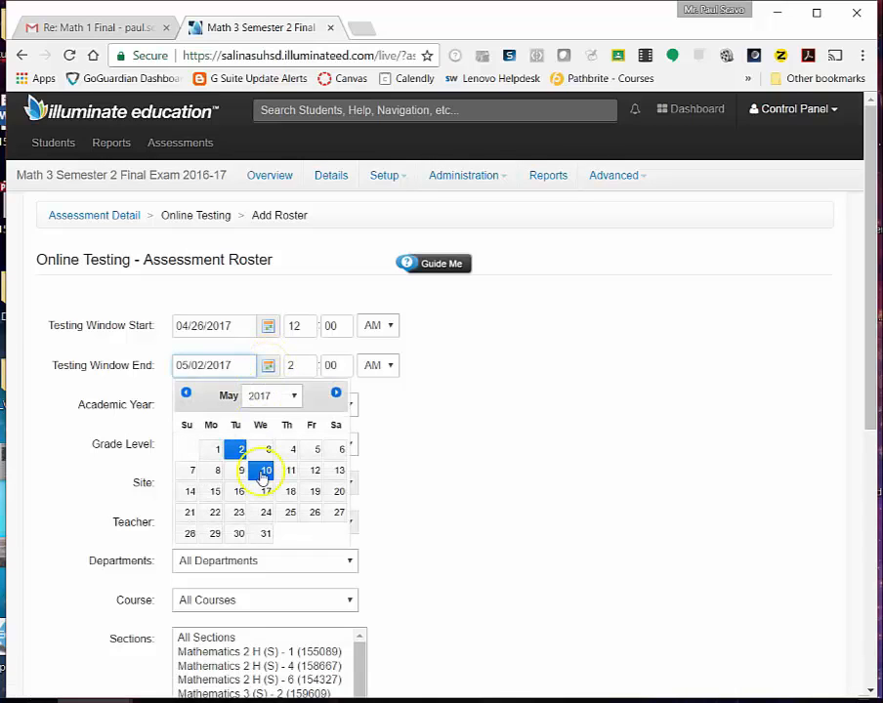
pyautogui.click(186, 393)
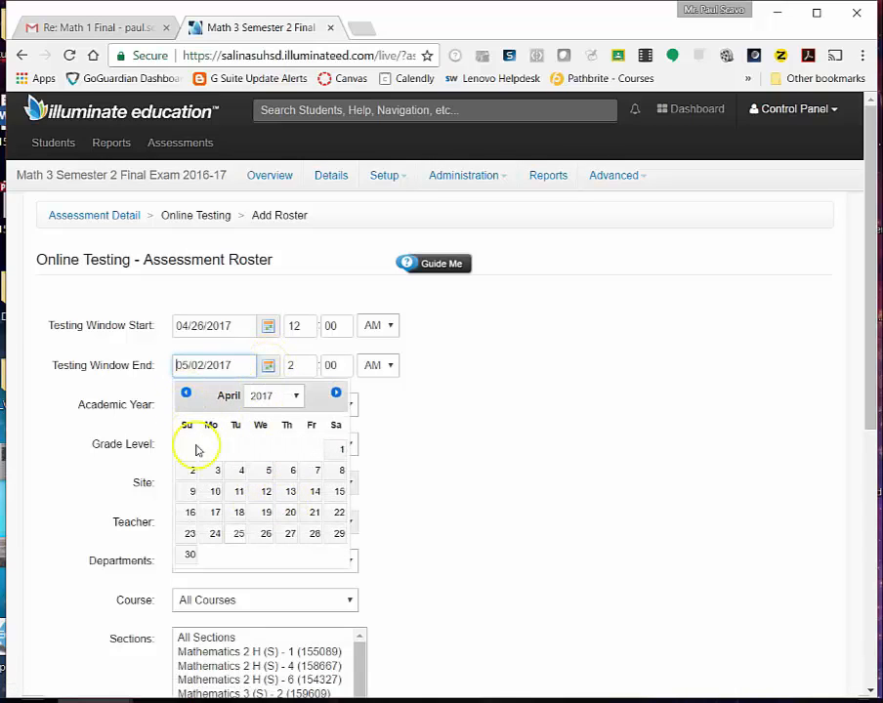
pyautogui.click(289, 535)
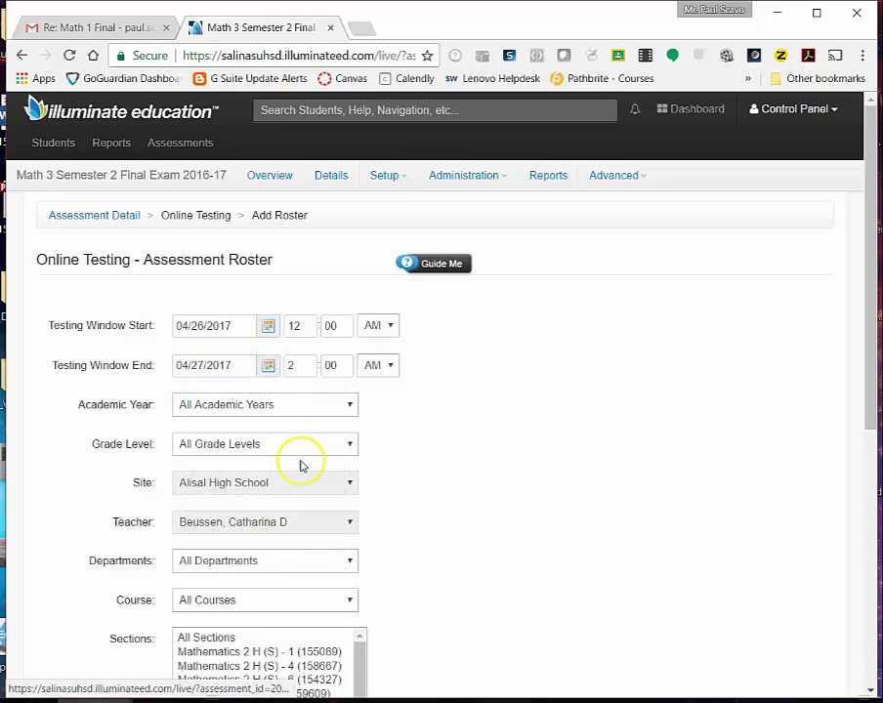
# Step: Set the testing window's start time to 8:00 AM and its end time to 3:00 PM
pyautogui.click(296, 325)
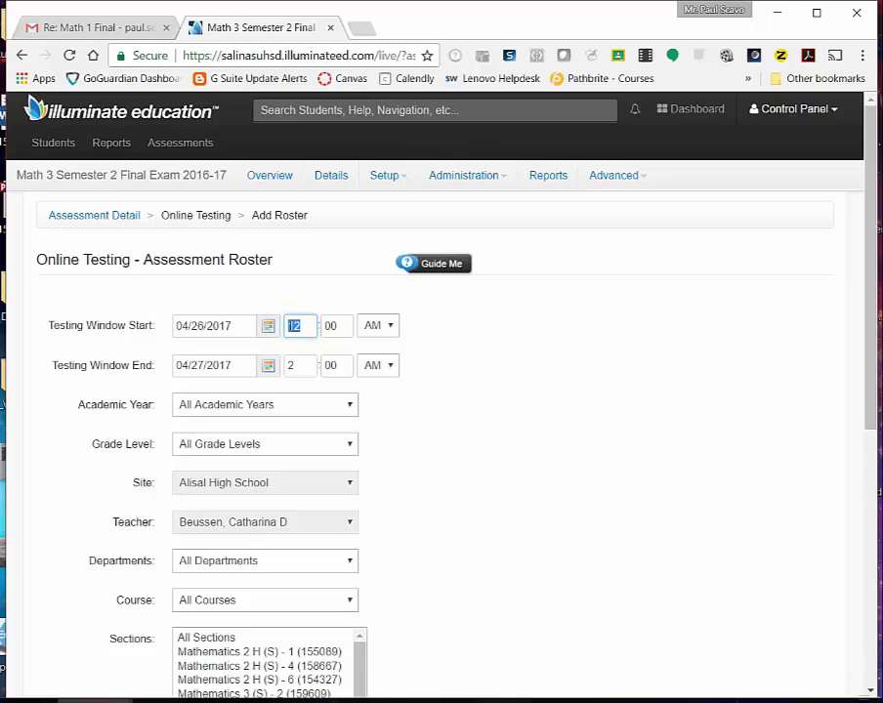
pyautogui.write('8')
pyautogui.click(291, 365)
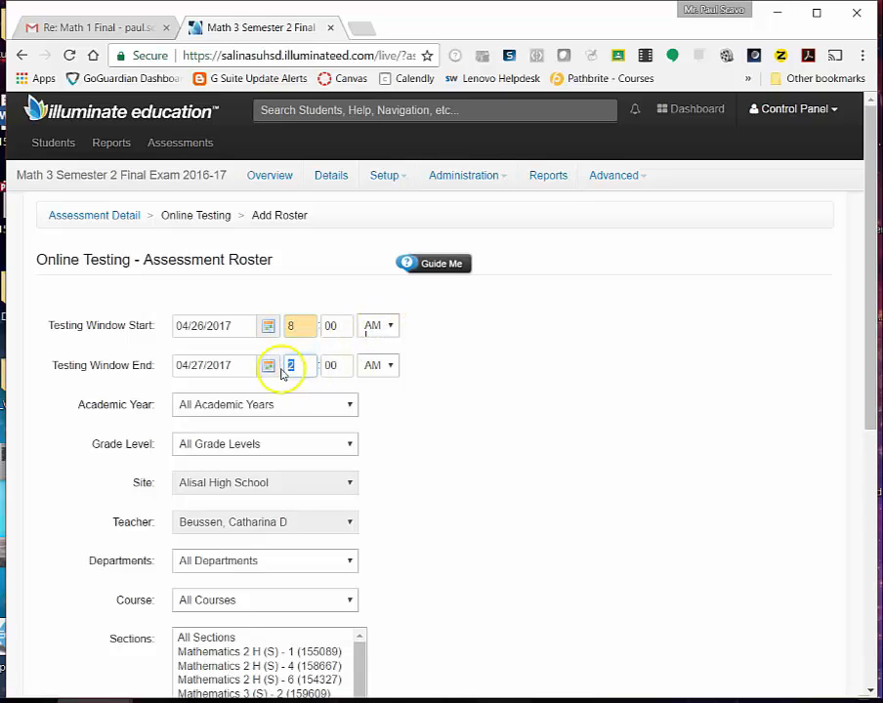
pyautogui.write('3')
pyautogui.click(375, 365)
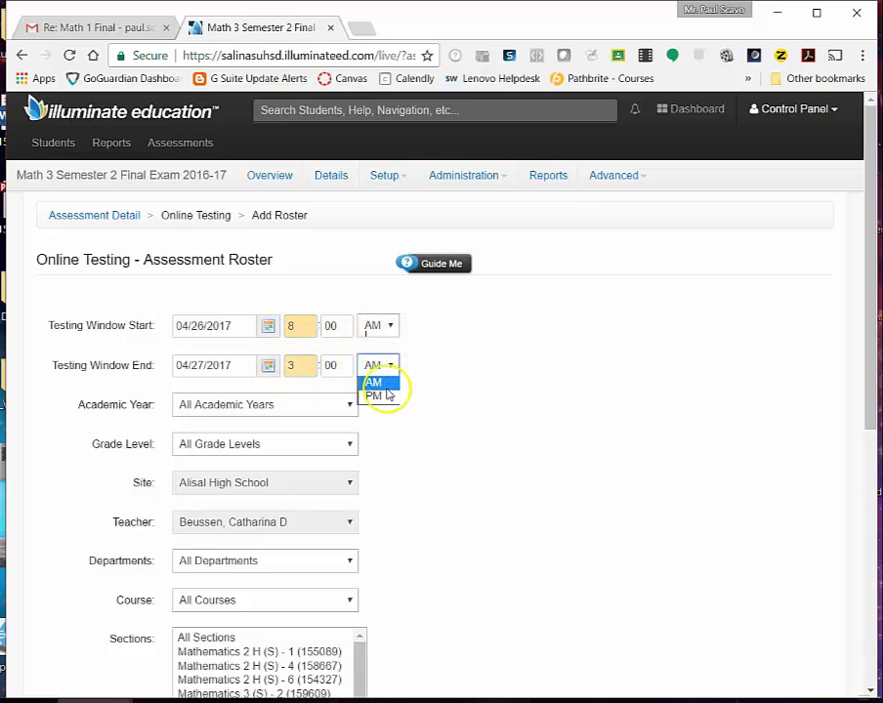
pyautogui.click(377, 392)
# Step: Filter the roster's sections and students to the 12th Grade level
pyautogui.scroll(-3, 423, 341)
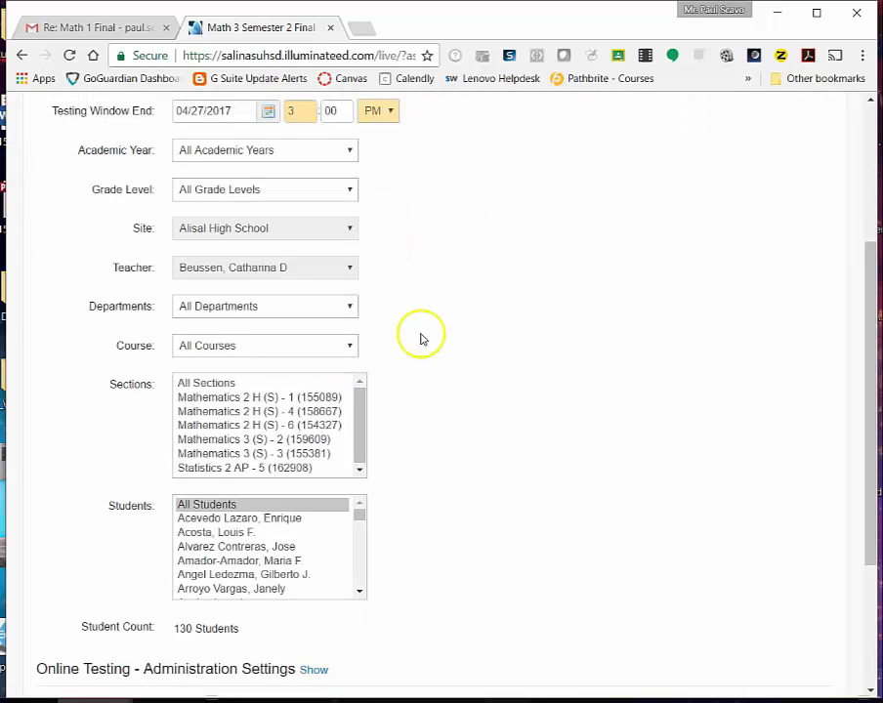
pyautogui.click(347, 193)
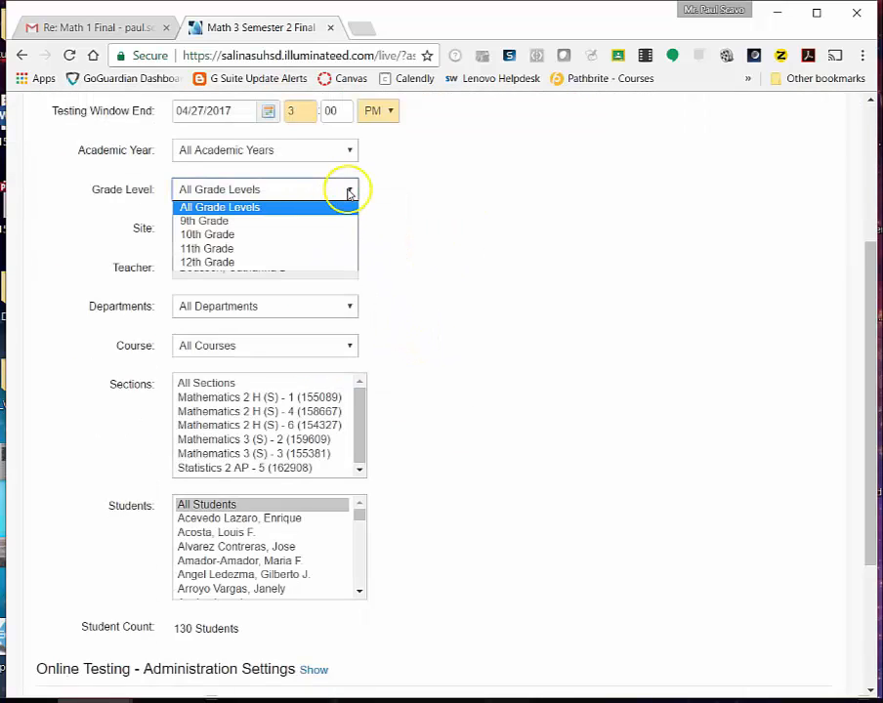
pyautogui.click(217, 263)
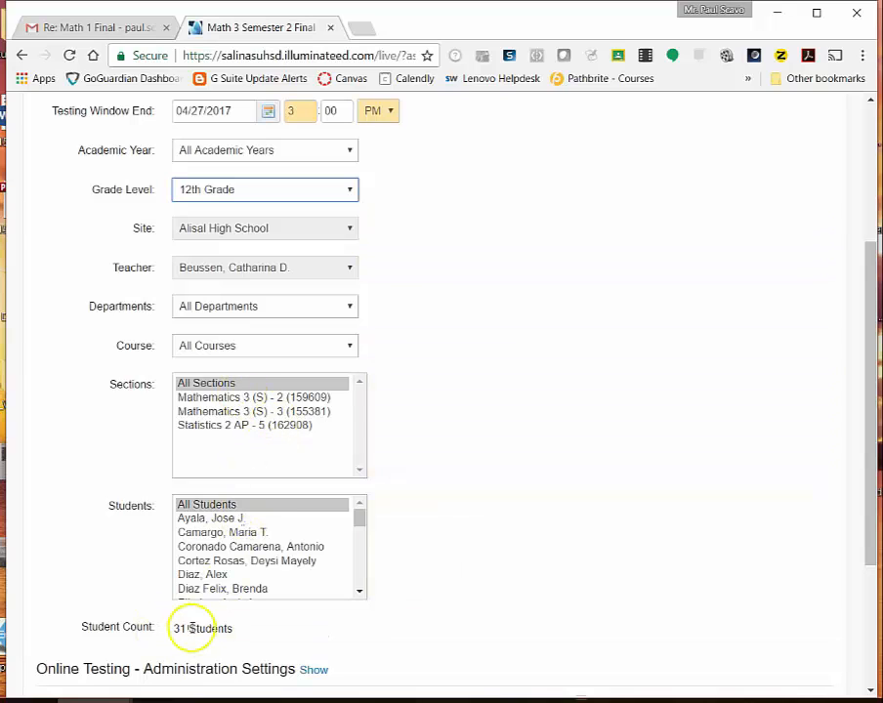
# Step: Select only the first, second, fourth, fifth and ninth through eleventh students in the filtered student list
pyautogui.click(225, 519)
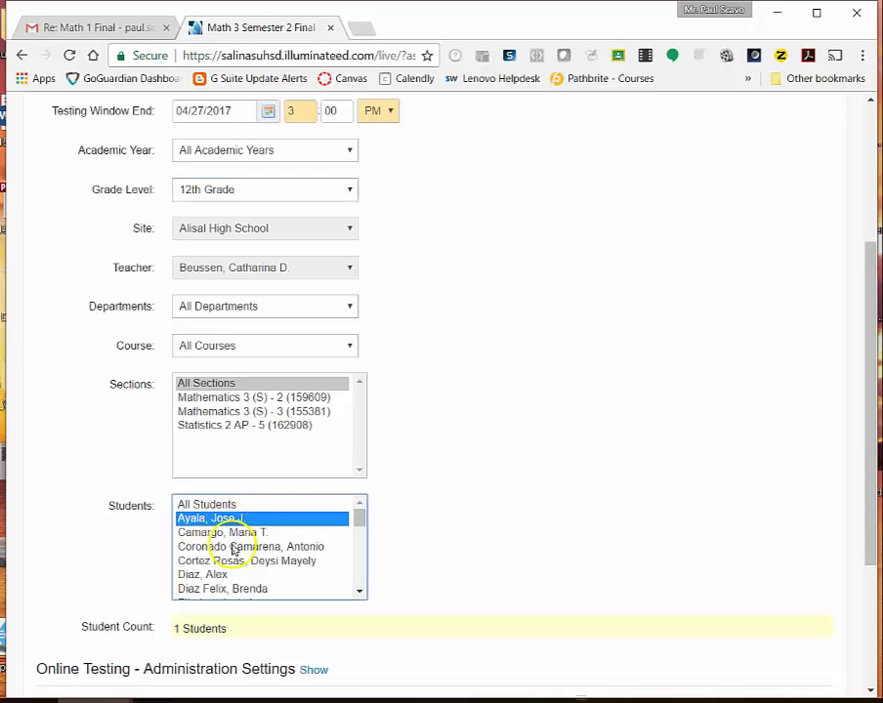
pyautogui.keyDown('ctrl'); pyautogui.click(228, 532); pyautogui.keyUp('ctrl')
pyautogui.keyDown('ctrl'); pyautogui.click(228, 562); pyautogui.keyUp('ctrl')
pyautogui.keyDown('ctrl'); pyautogui.click(217, 575); pyautogui.keyUp('ctrl')
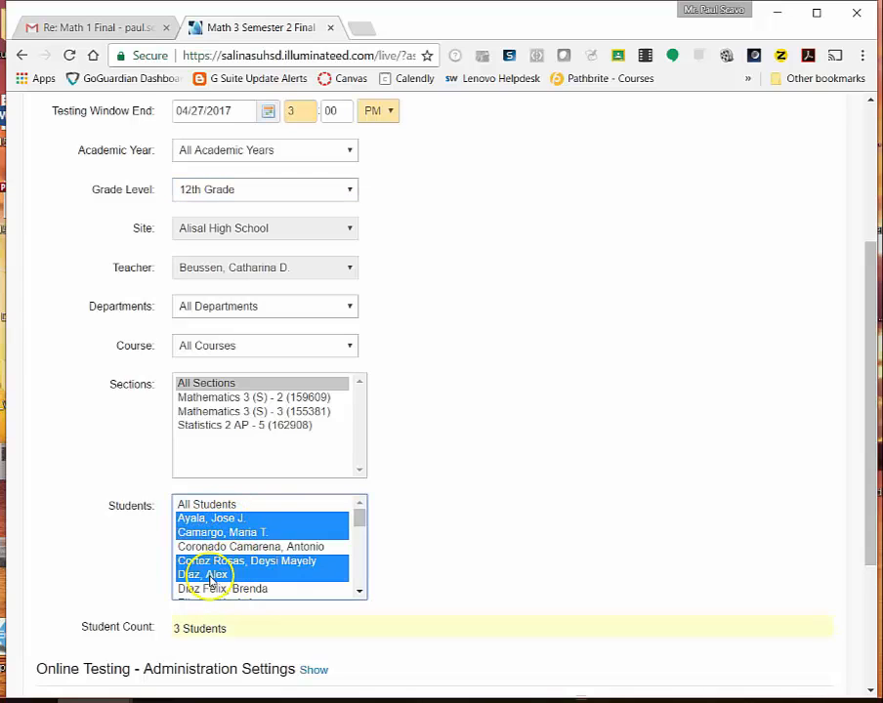
pyautogui.scroll(-2, 239, 571)
pyautogui.keyDown('ctrl'); pyautogui.click(230, 547); pyautogui.keyUp('ctrl')
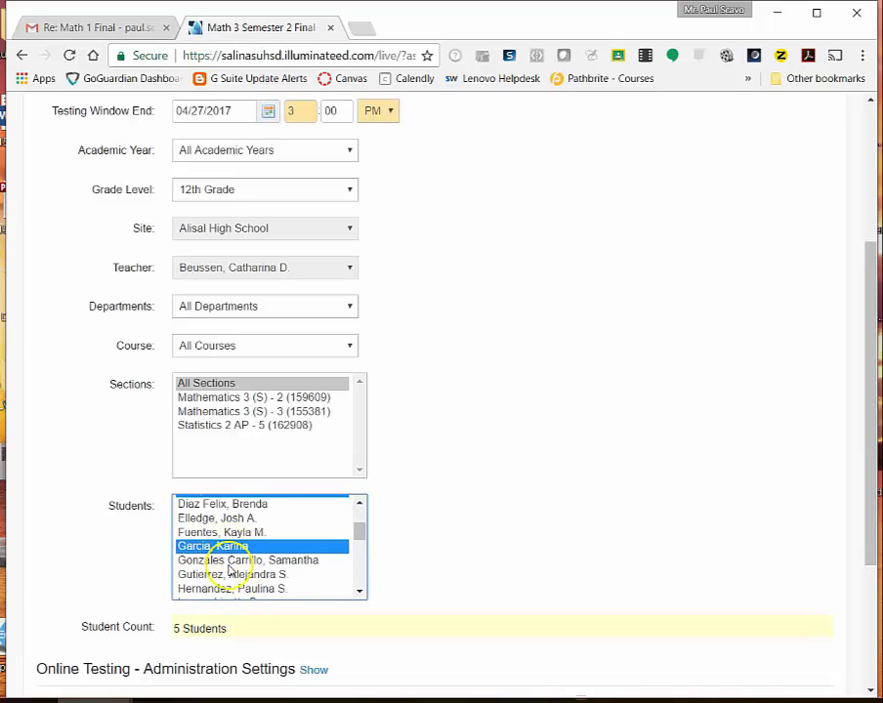
pyautogui.keyDown('ctrl'); pyautogui.click(228, 561); pyautogui.keyUp('ctrl')
pyautogui.keyDown('ctrl'); pyautogui.click(232, 575); pyautogui.keyUp('ctrl')
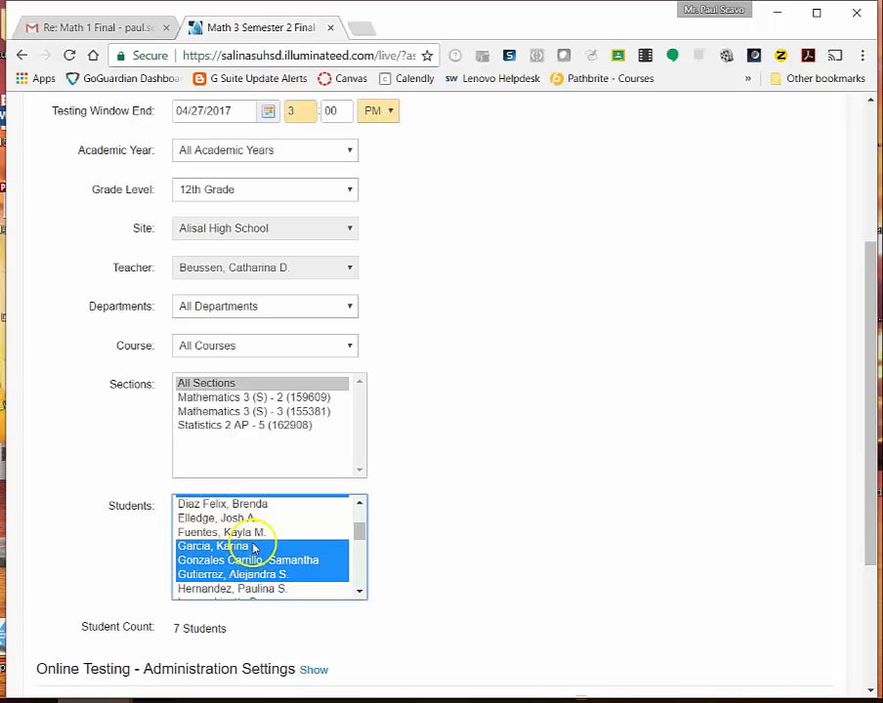
# Step: Show this roster's administration settings and switch its Time of Day Window to Daily Window
pyautogui.scroll(-1, 261, 547)
pyautogui.scroll(-2, 293, 551)
pyautogui.scroll(-1, 428, 557)
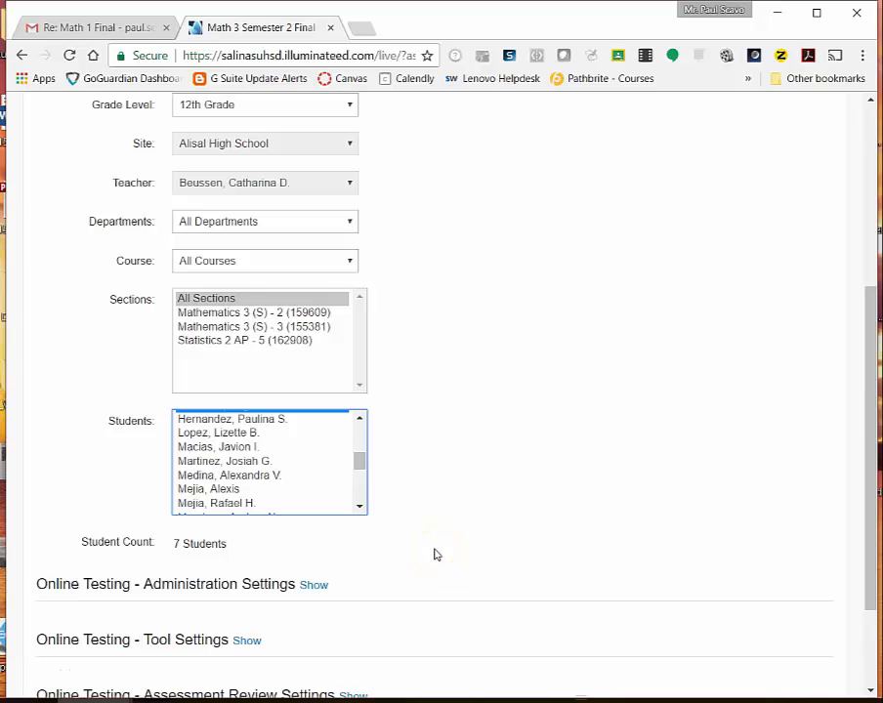
pyautogui.click(310, 585)
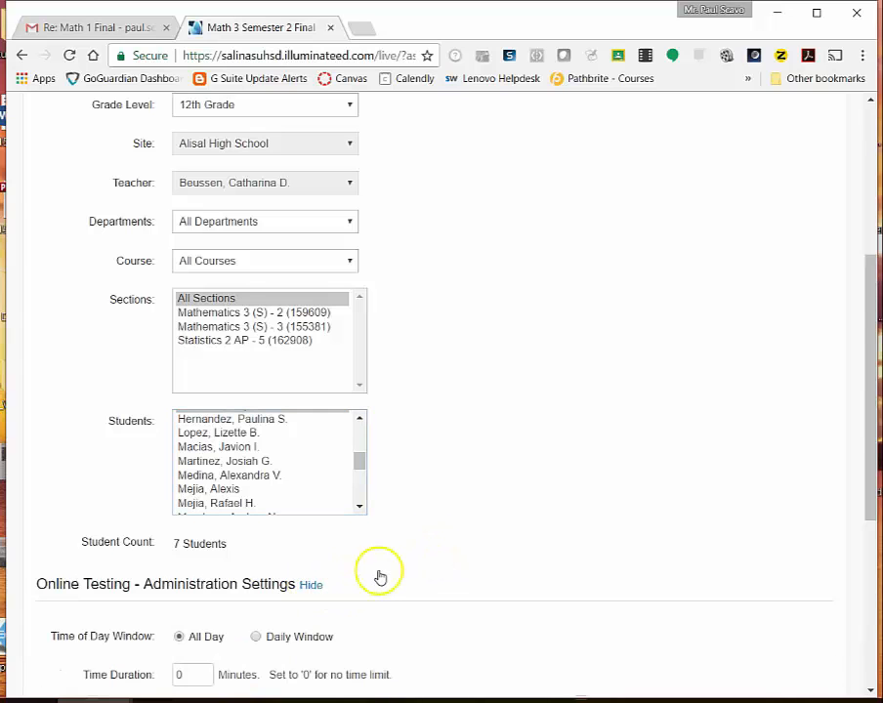
pyautogui.scroll(-2, 379, 574)
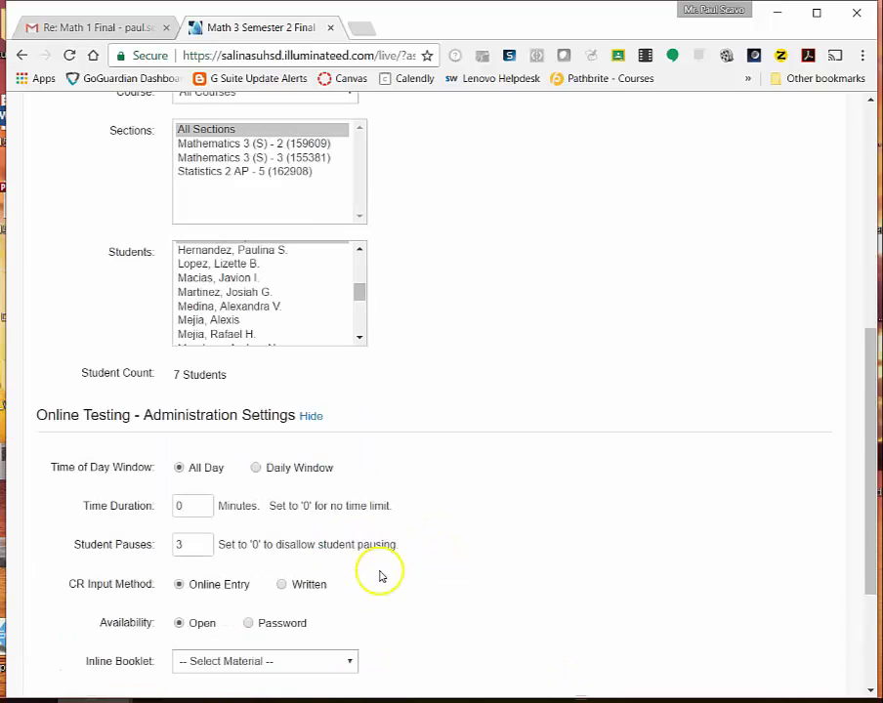
pyautogui.click(255, 468)
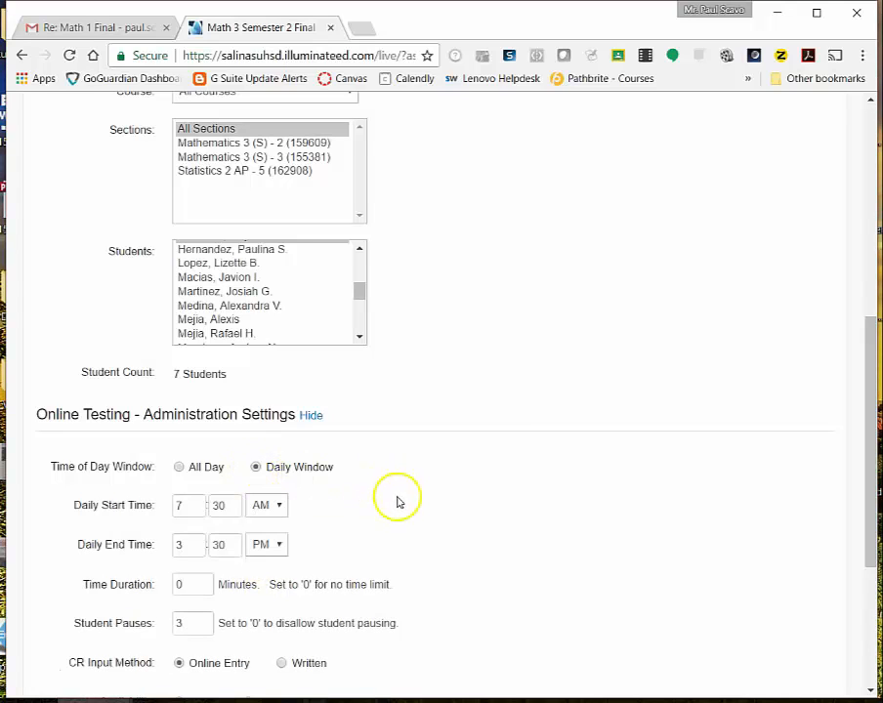
# Step: Set this roster's Daily Start Time to 8:00 AM and Daily End Time to 9:30 AM
pyautogui.doubleClick(182, 505)
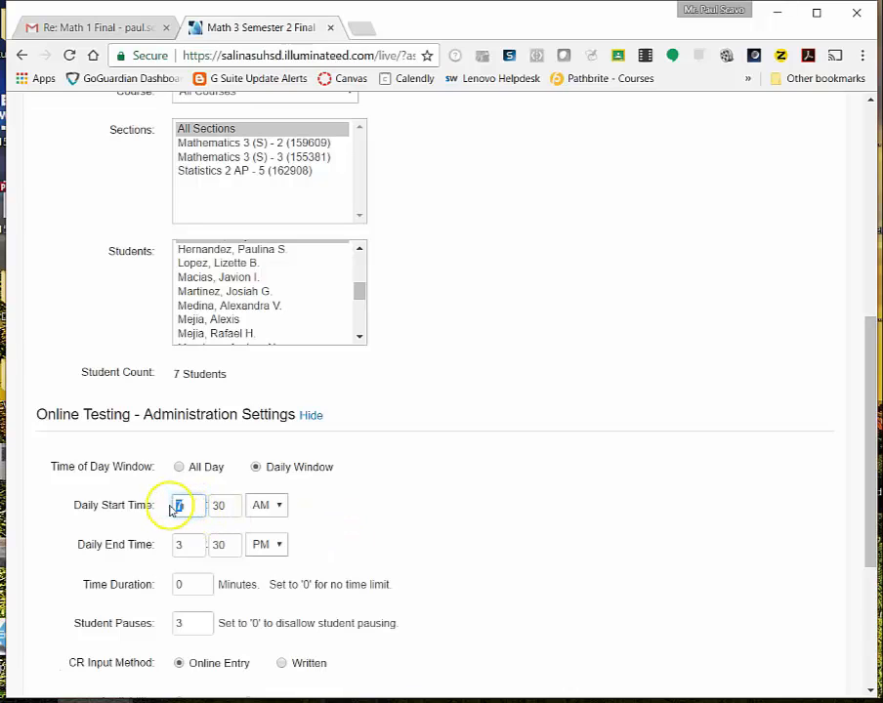
pyautogui.write('8')
pyautogui.doubleClick(219, 505)
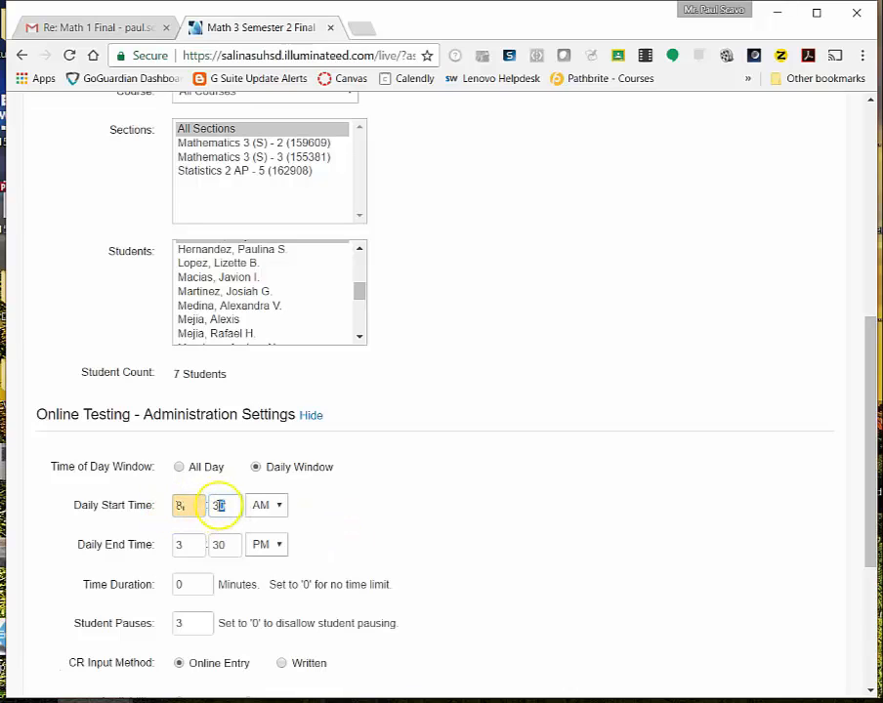
pyautogui.write('00')
pyautogui.press('Tab')
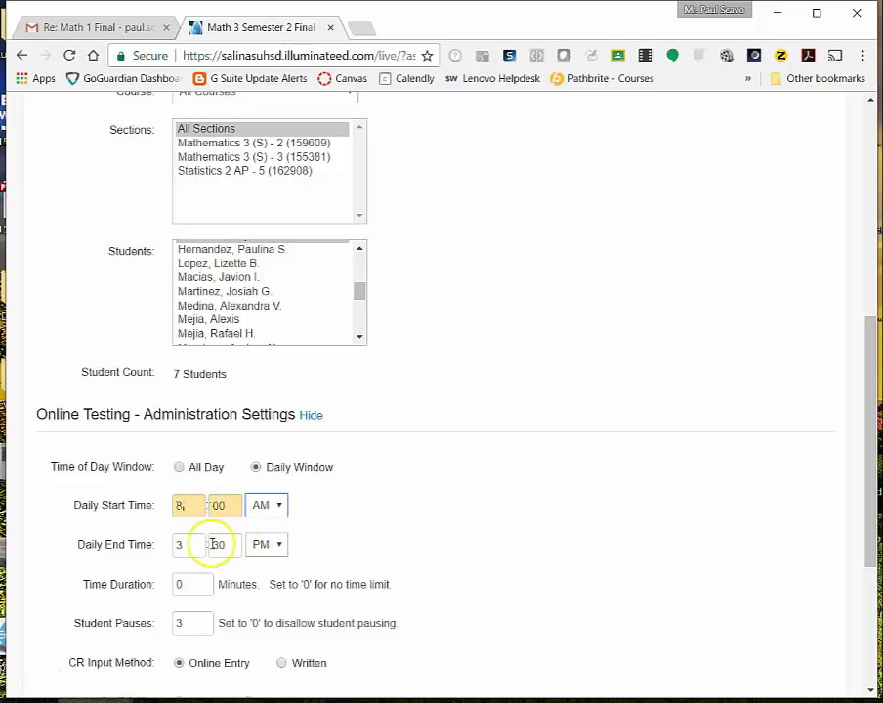
pyautogui.doubleClick(181, 544)
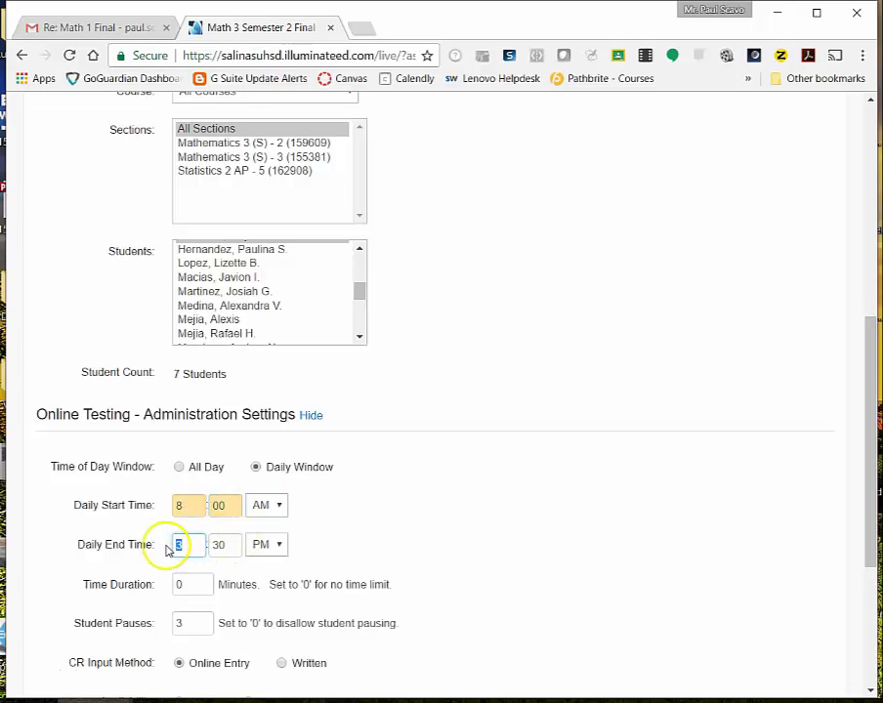
pyautogui.write('9')
pyautogui.click(271, 544)
pyautogui.click(265, 560)
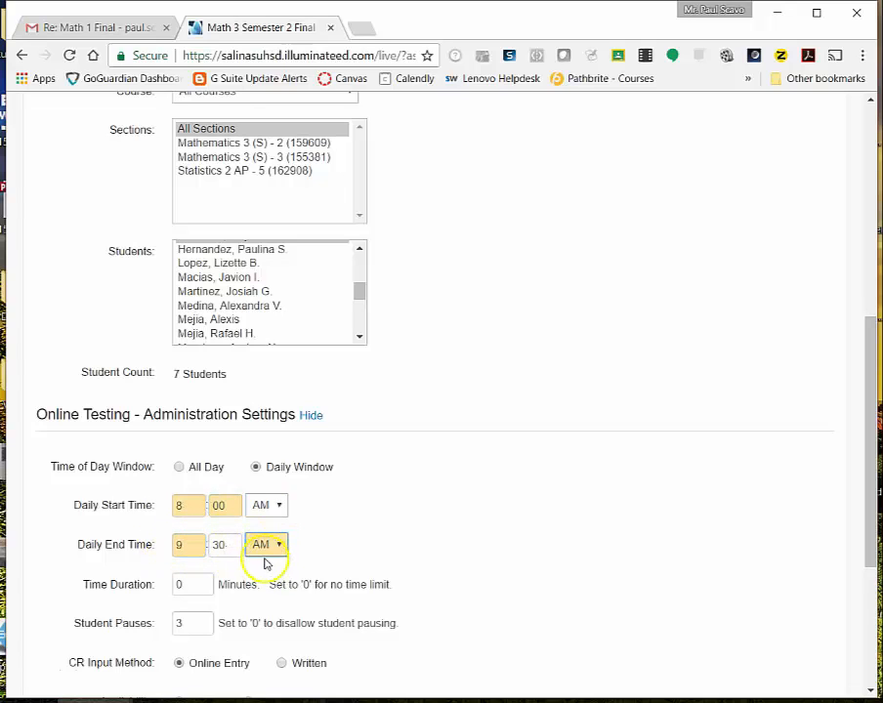
# Step: Set Student Pauses to 100 and select Copy_of_Math_3_Semester_2_Final_2016-2017 as this roster's inline booklet
pyautogui.scroll(-2, 293, 556)
pyautogui.doubleClick(178, 538)
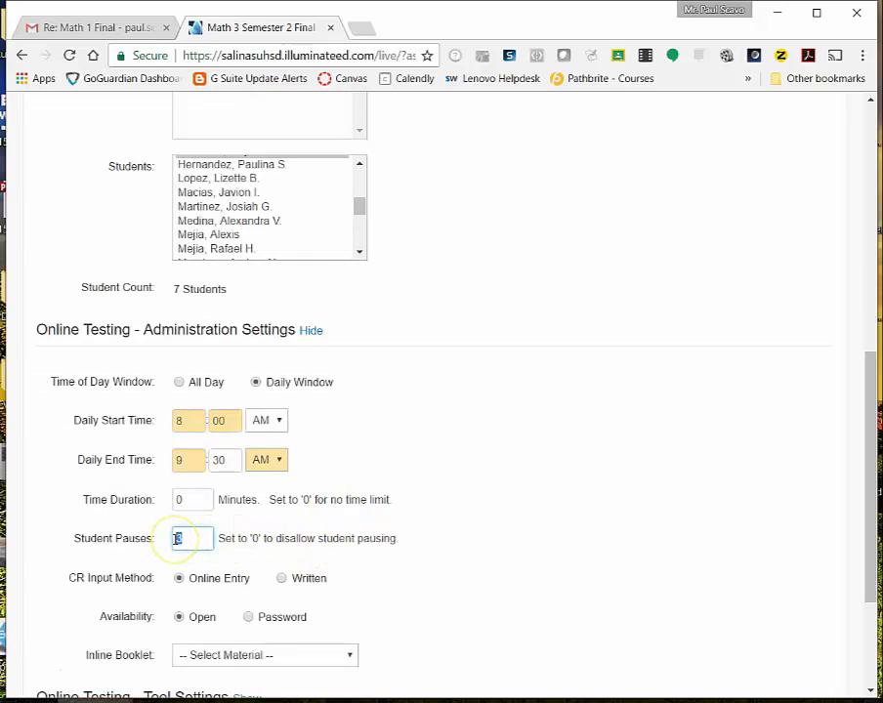
pyautogui.write('100')
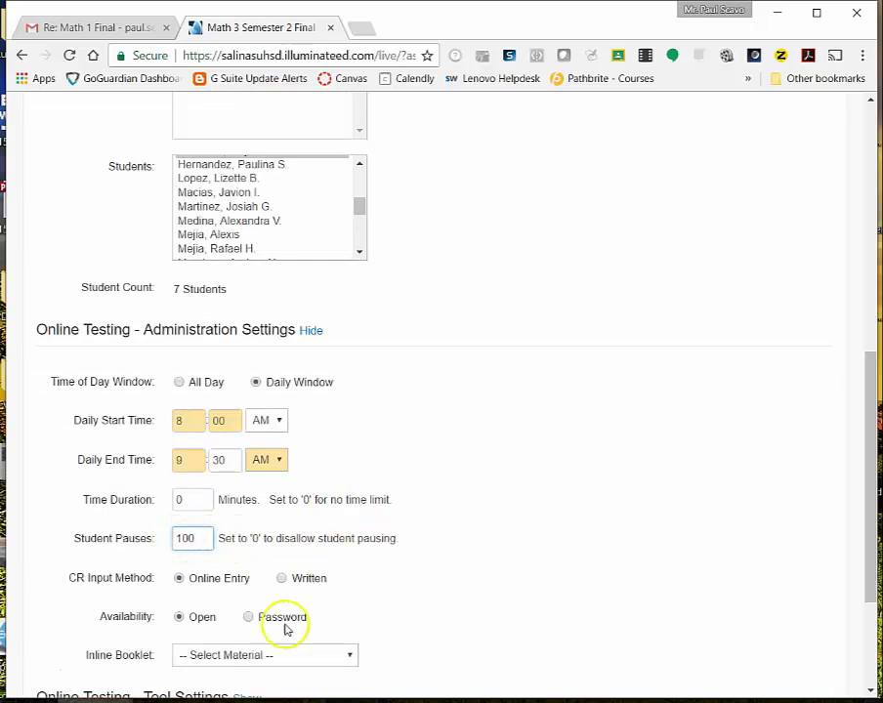
pyautogui.scroll(-2, 293, 625)
pyautogui.click(244, 574)
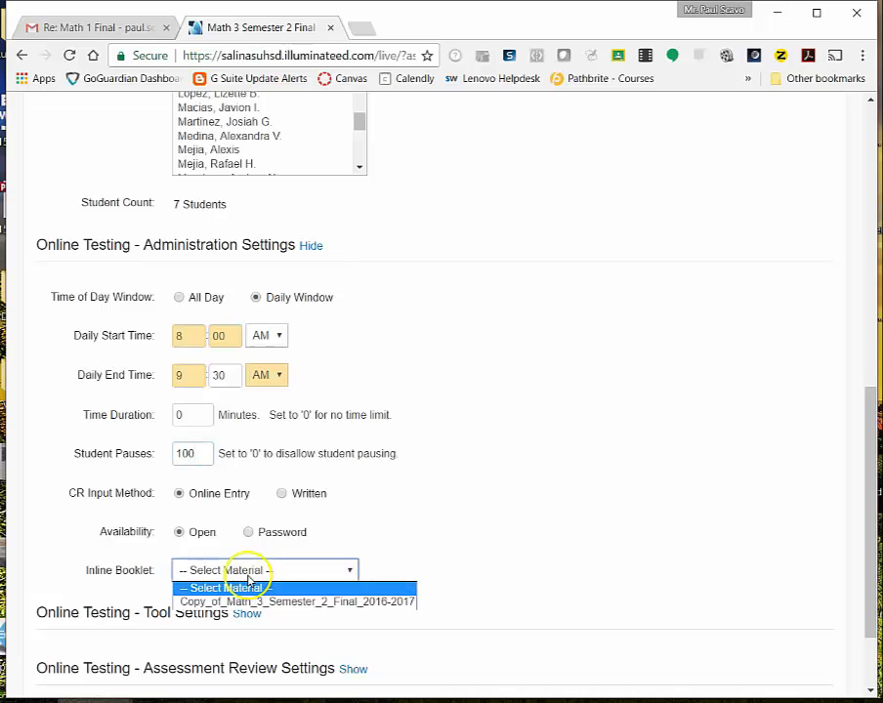
pyautogui.click(222, 600)
pyautogui.scroll(-3, 399, 555)
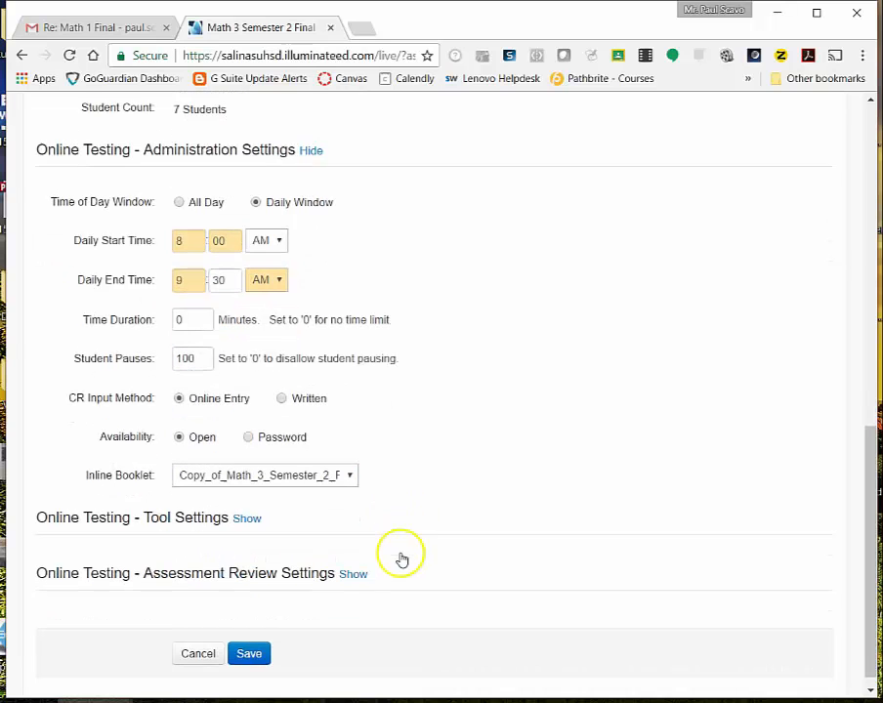